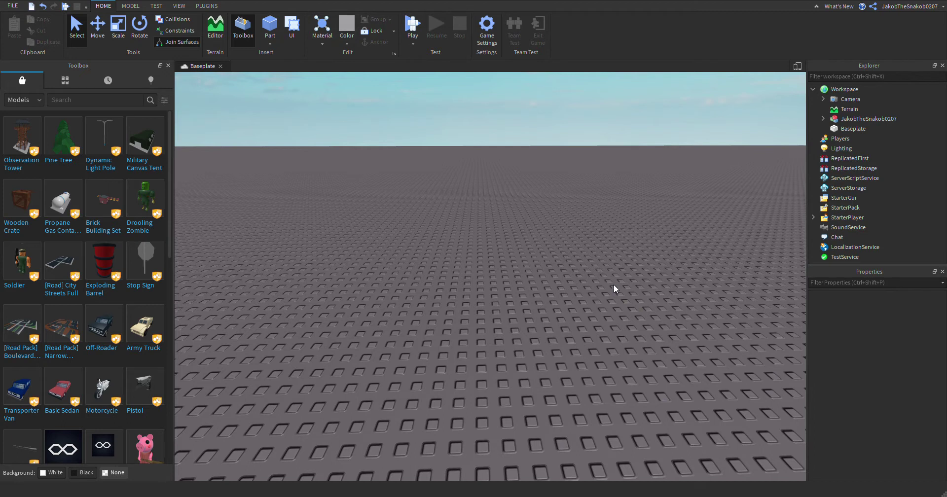
# Step: Insert a block part on the baseplate and delete the Weld inside it
pyautogui.click(292, 27)
pyautogui.click(115, 6)
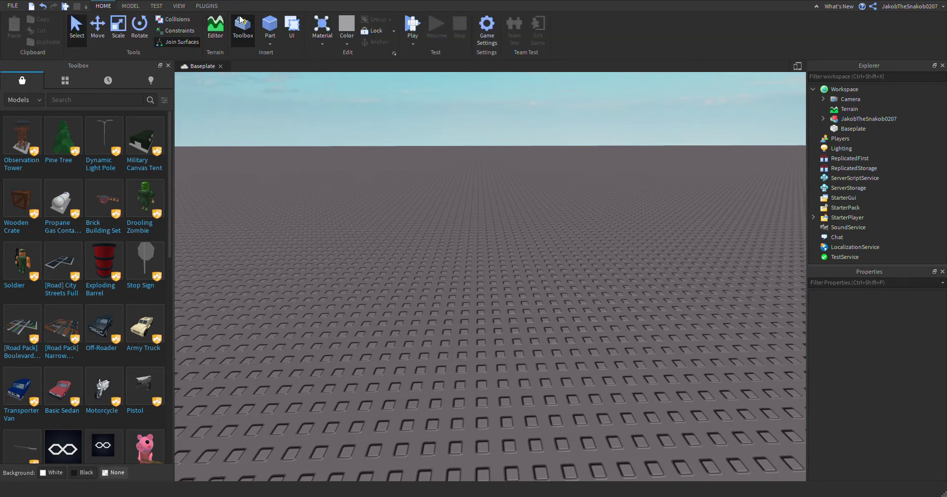
pyautogui.click(278, 26)
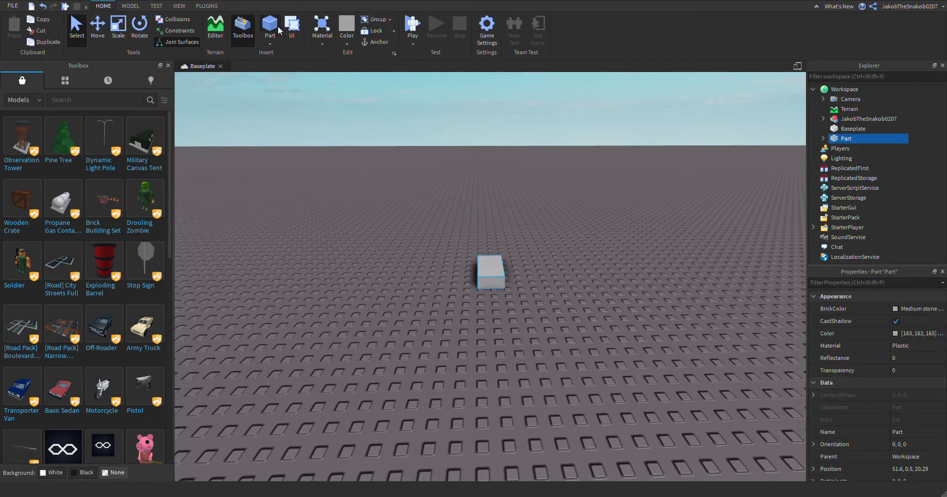
pyautogui.moveTo(837, 141)
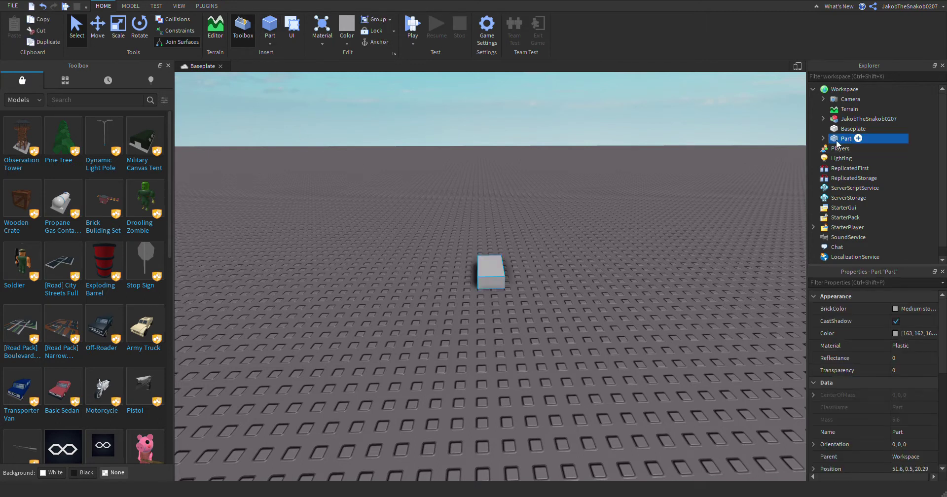
pyautogui.click(844, 148)
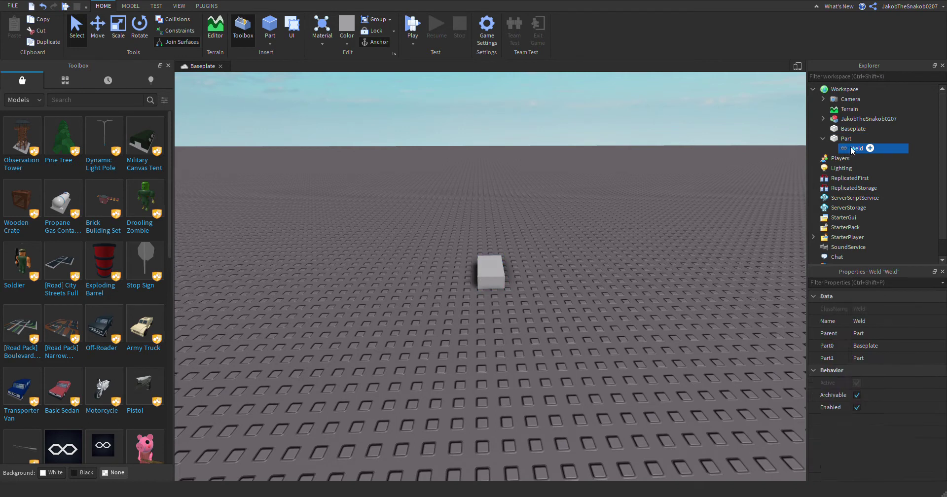
pyautogui.press('Delete')
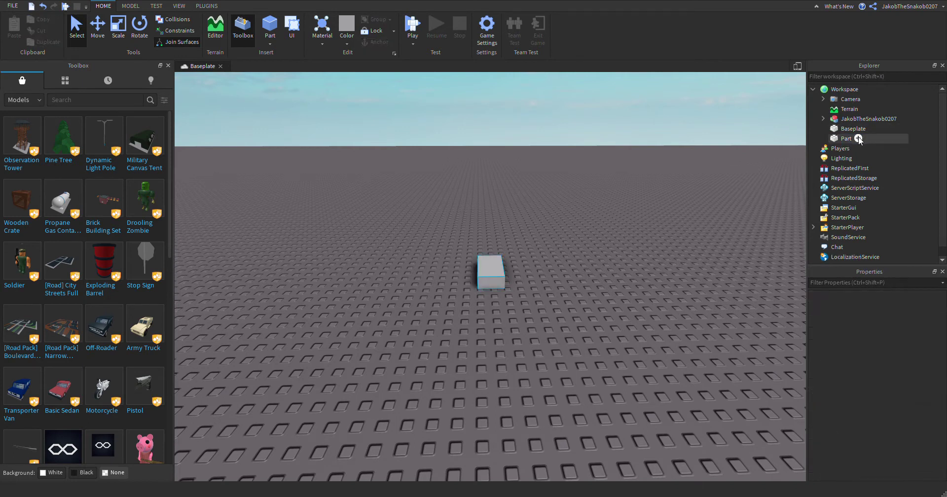
# Step: Add a SpecialMesh inside the new part and select the mesh
pyautogui.click(858, 138)
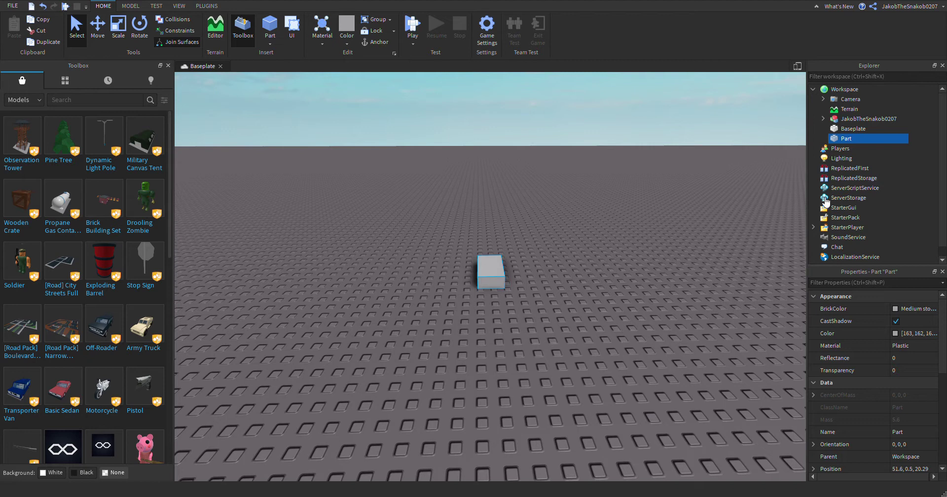
pyautogui.click(853, 270)
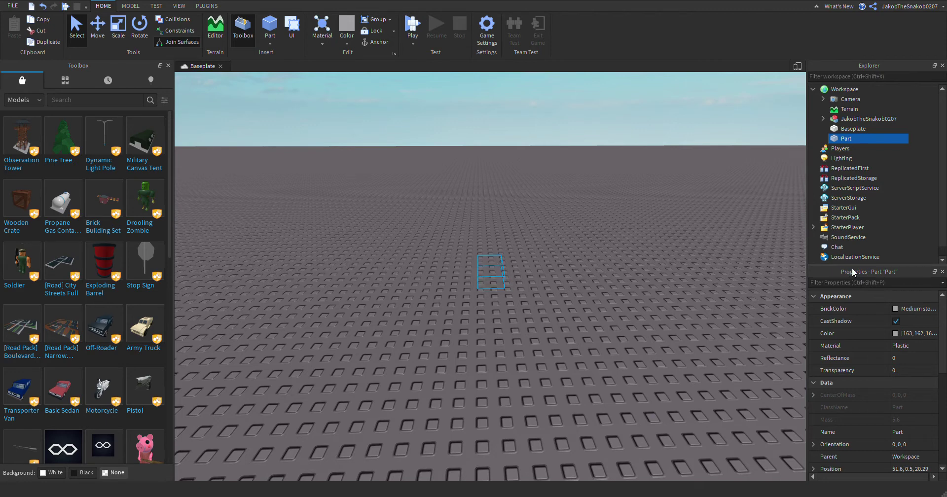
pyautogui.moveTo(687, 194); pyautogui.dragTo(684, 195, button='right')
pyautogui.press('f')
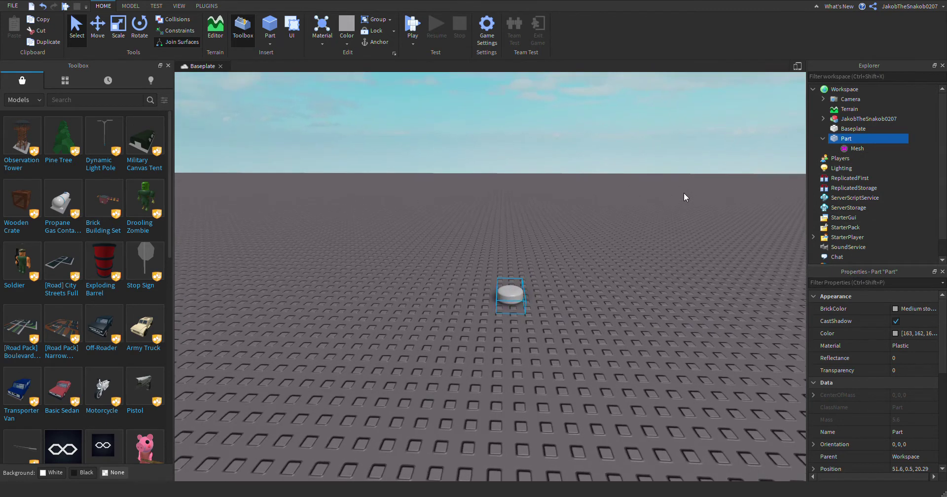
pyautogui.press('s')
pyautogui.click(857, 149)
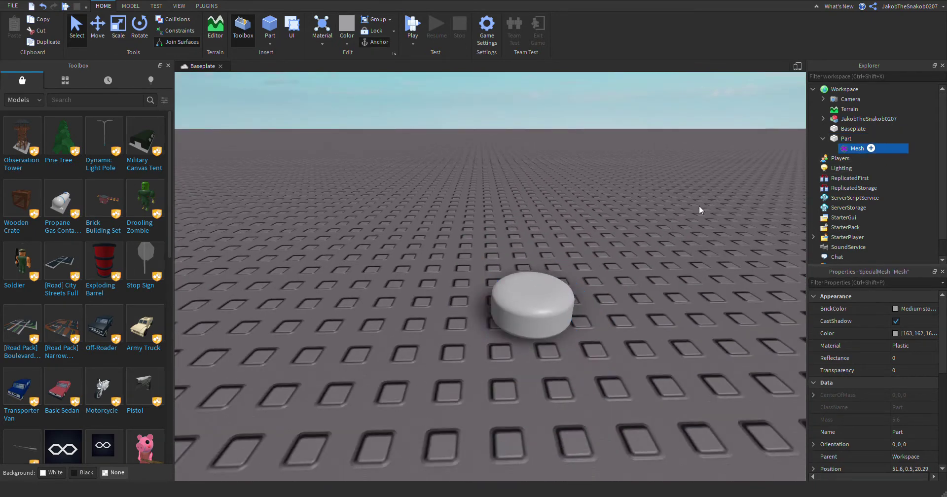
pyautogui.moveTo(624, 222); pyautogui.dragTo(624, 222, button='right')
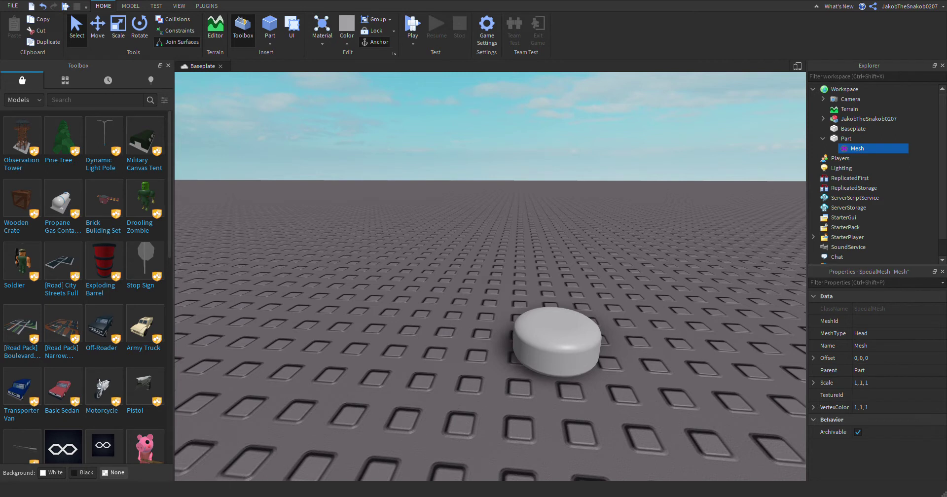
# Step: Try the Sphere MeshType on the mesh, and set it to Cylinder
pyautogui.click(175, 6)
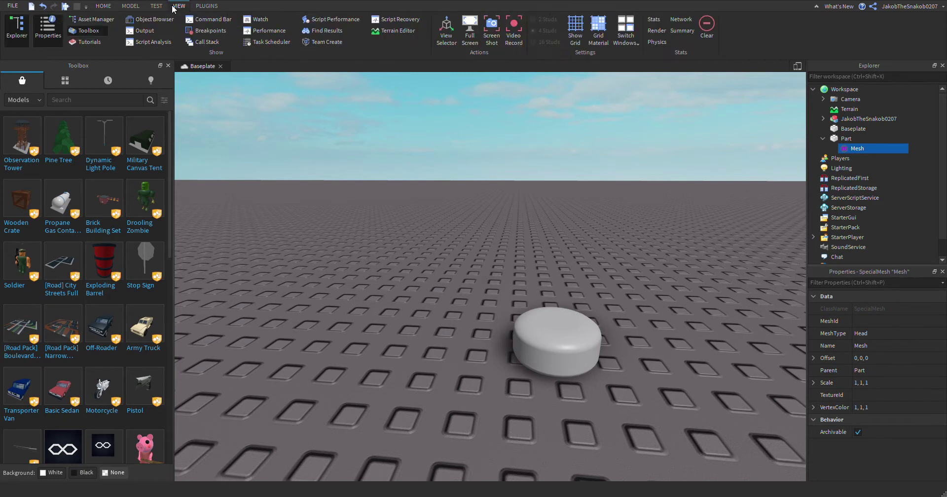
pyautogui.click(100, 7)
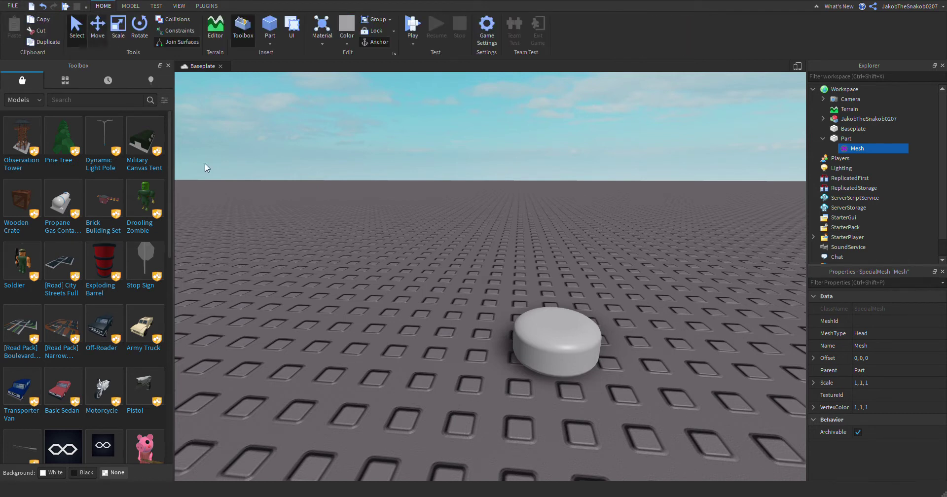
pyautogui.click(859, 335)
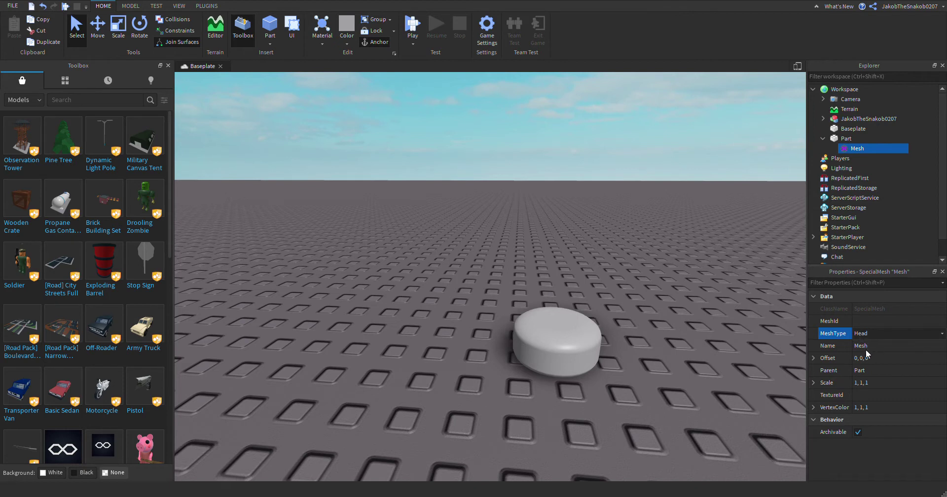
pyautogui.click(858, 379)
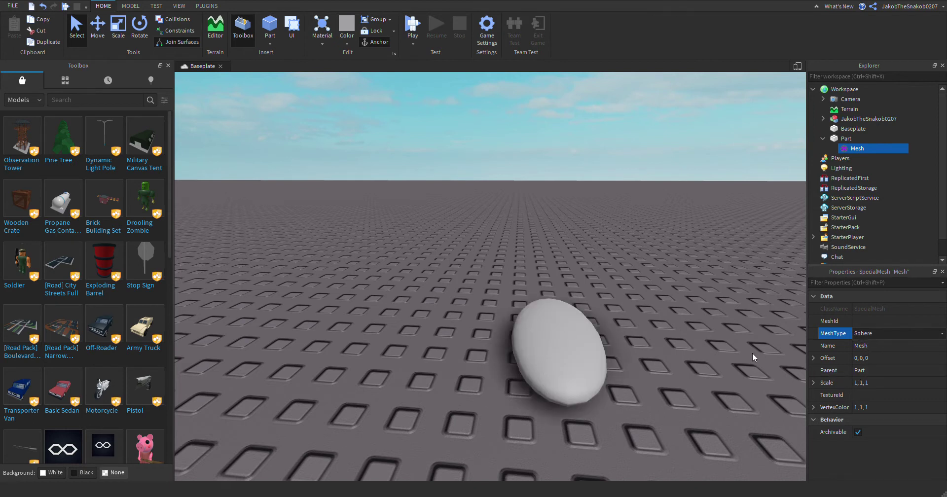
pyautogui.click(868, 350)
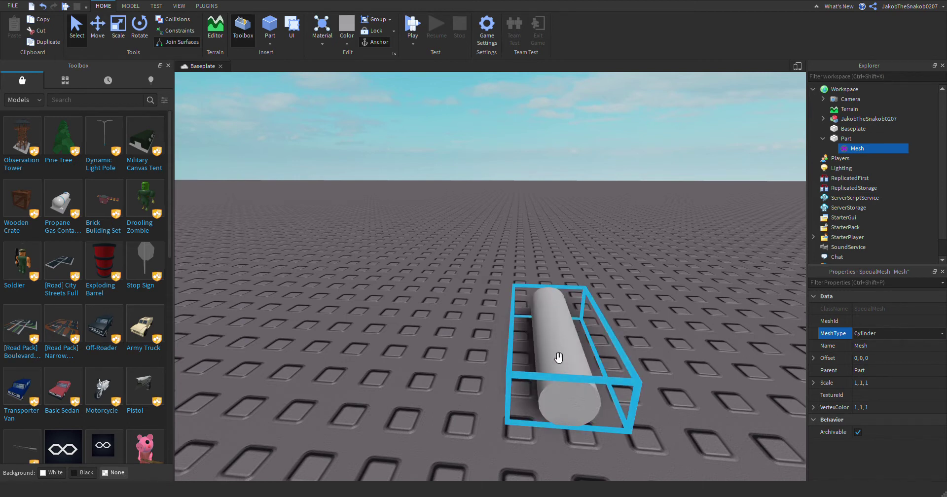
pyautogui.click(573, 339)
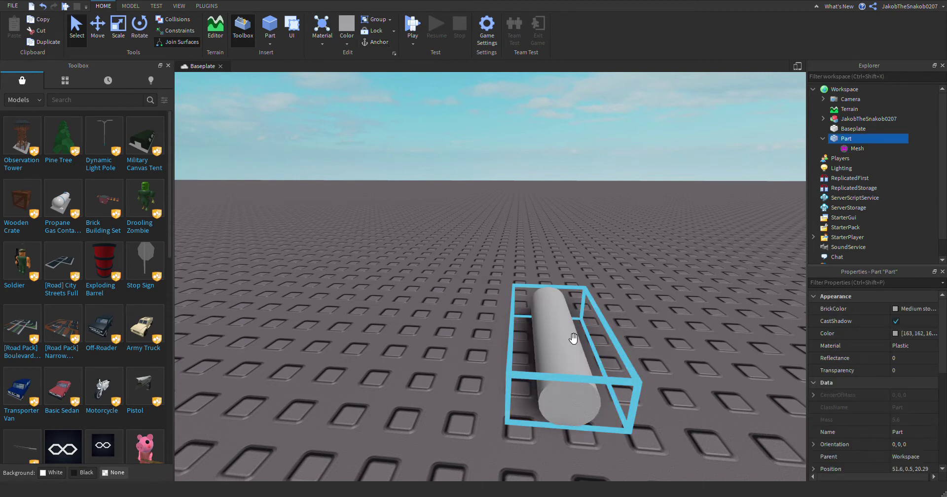
pyautogui.click(424, 246)
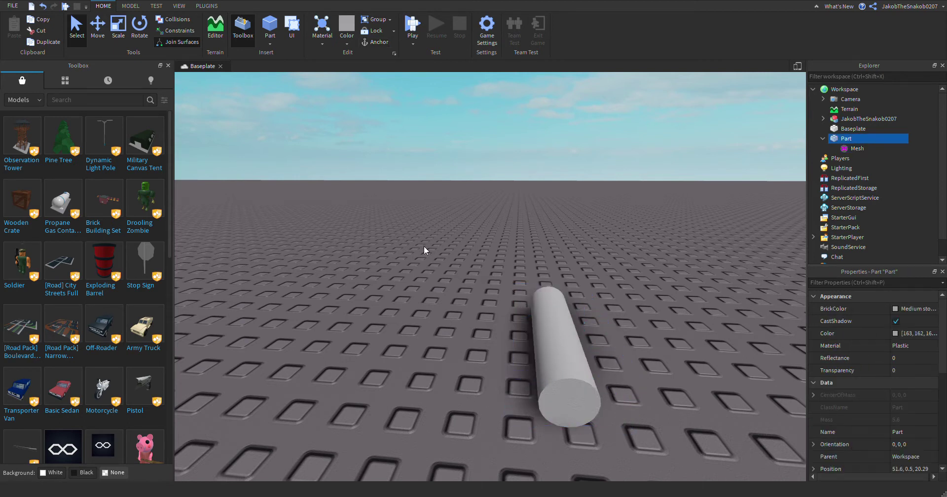
# Step: Insert a sphere part on the baseplate beside the cylinder
pyautogui.click(271, 42)
pyautogui.click(292, 71)
pyautogui.moveTo(479, 239); pyautogui.dragTo(387, 427)
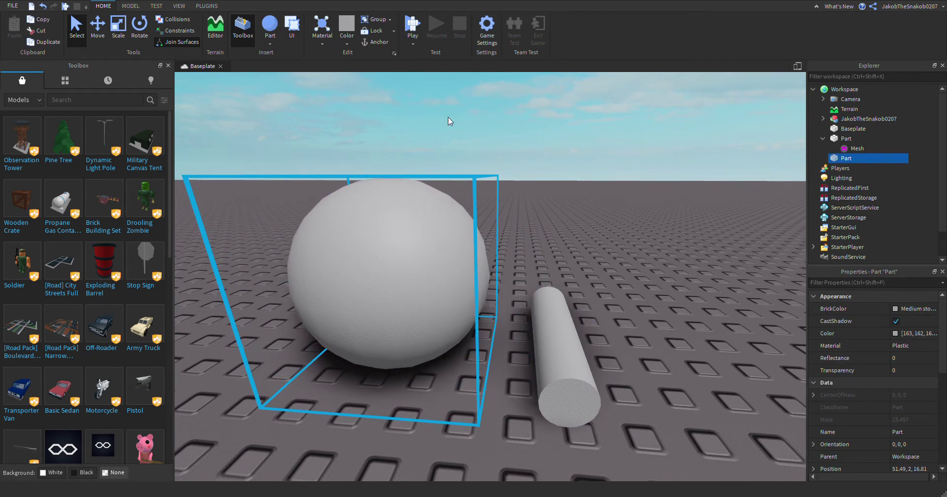
# Step: Enable move snapping at 0.5 studs and shift both the sphere and the cylinder farther back on the baseplate
pyautogui.click(130, 7)
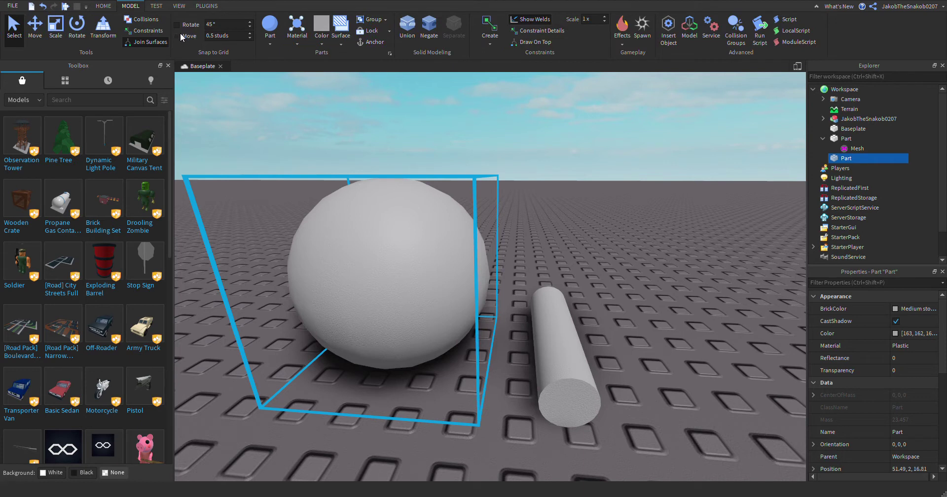
pyautogui.click(229, 40)
pyautogui.moveTo(418, 269); pyautogui.dragTo(432, 231)
pyautogui.moveTo(565, 323); pyautogui.dragTo(550, 279)
pyautogui.click(433, 274)
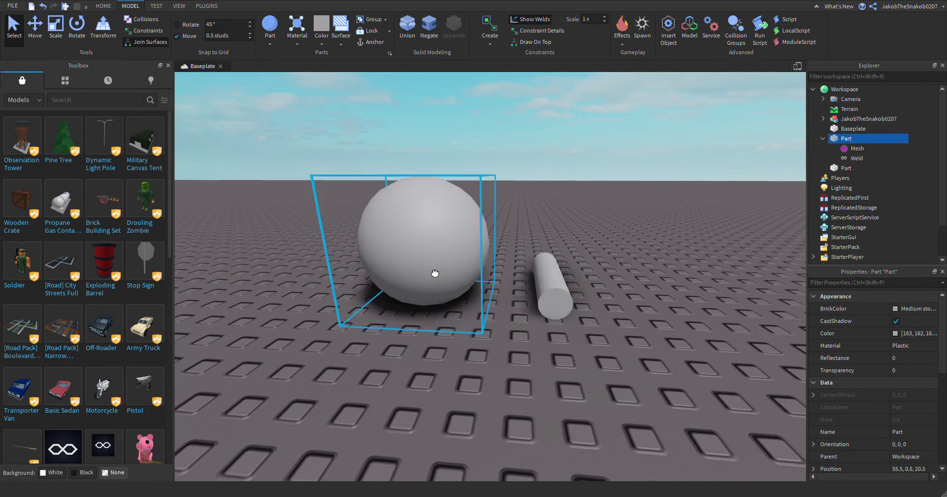
# Step: Scale the sphere down to the cylinder's diameter and move it halfway into the cylinder's end to round it off
pyautogui.click(57, 28)
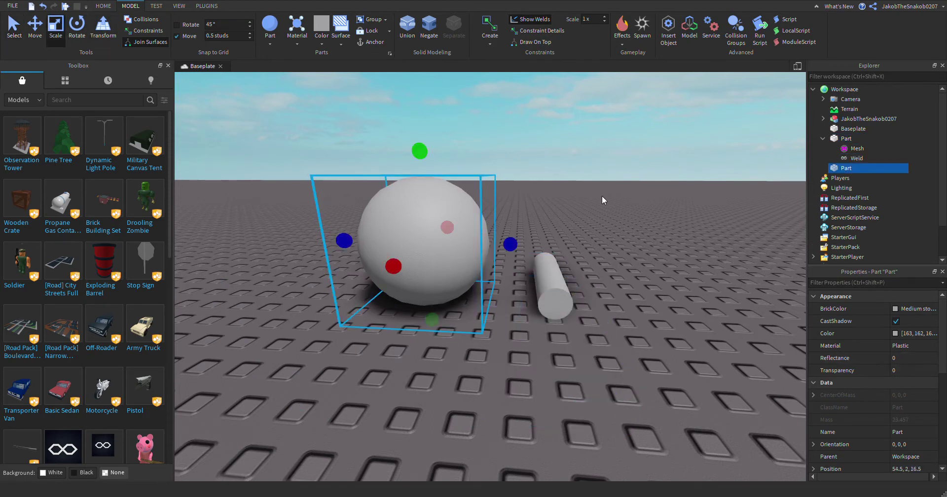
pyautogui.moveTo(510, 252); pyautogui.dragTo(564, 308)
pyautogui.press('w')
pyautogui.moveTo(564, 305); pyautogui.dragTo(565, 305, button='right')
pyautogui.press('a')
pyautogui.press('d')
pyautogui.press('a')
pyautogui.click(32, 38)
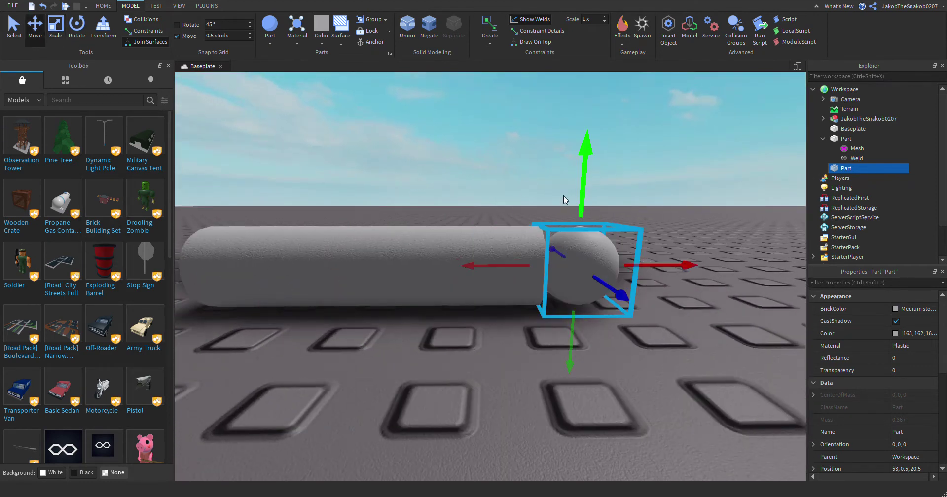
pyautogui.moveTo(524, 263); pyautogui.dragTo(464, 288)
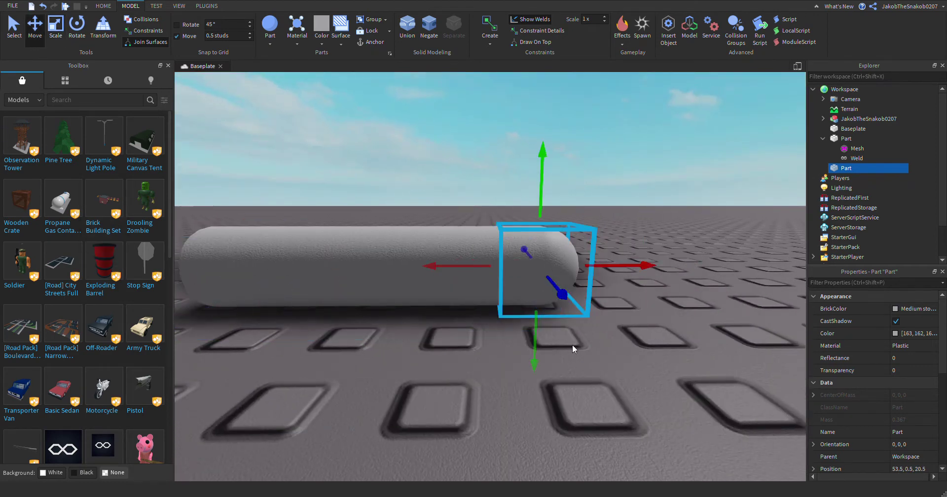
# Step: Move the sphere back out of the cylinder along the cylinder's axis and deselect it
pyautogui.moveTo(572, 345)
pyautogui.mouseDown(button='right')
pyautogui.moveTo(560, 351)
pyautogui.moveTo(579, 348)
pyautogui.mouseUp(button='right')
pyautogui.press('s')
pyautogui.press('d')
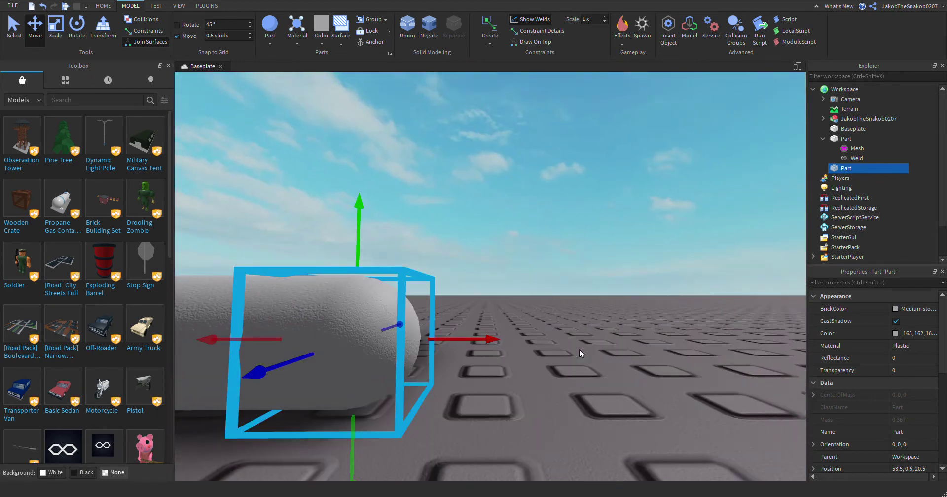
pyautogui.moveTo(483, 347); pyautogui.dragTo(594, 397)
pyautogui.click(594, 398)
# Step: Move the cylinder away from the sphere and tilt it upright, at about position 57, 2, 17
pyautogui.press('a')
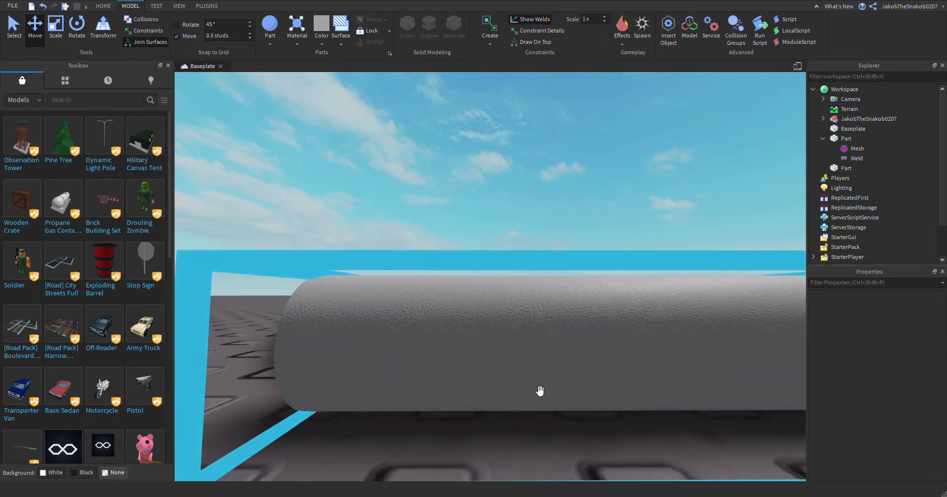
pyautogui.press('s')
pyautogui.moveTo(539, 323); pyautogui.dragTo(514, 370)
pyautogui.press('t')
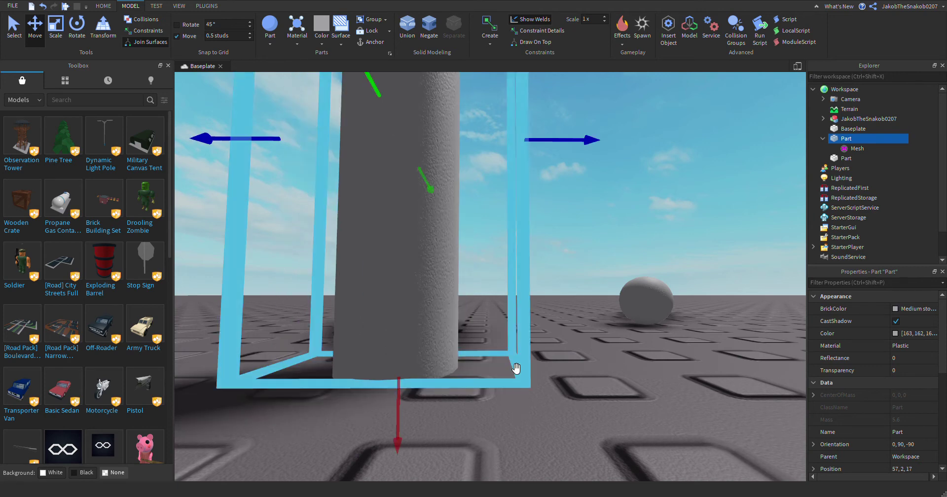
pyautogui.moveTo(514, 370); pyautogui.dragTo(525, 373, button='right')
pyautogui.press('s')
pyautogui.press('w')
pyautogui.press('f')
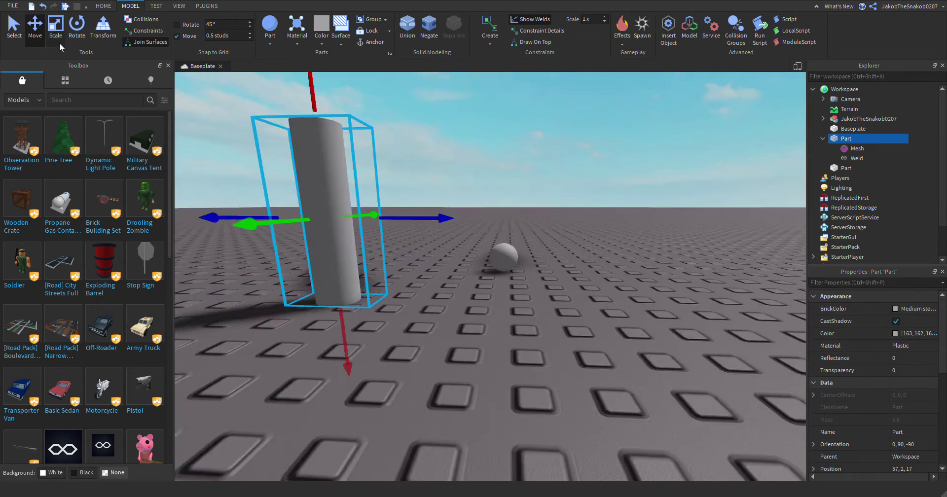
# Step: Scale the upright cylinder down to about half its height
pyautogui.click(58, 40)
pyautogui.moveTo(491, 103); pyautogui.dragTo(490, 200)
pyautogui.click(555, 325)
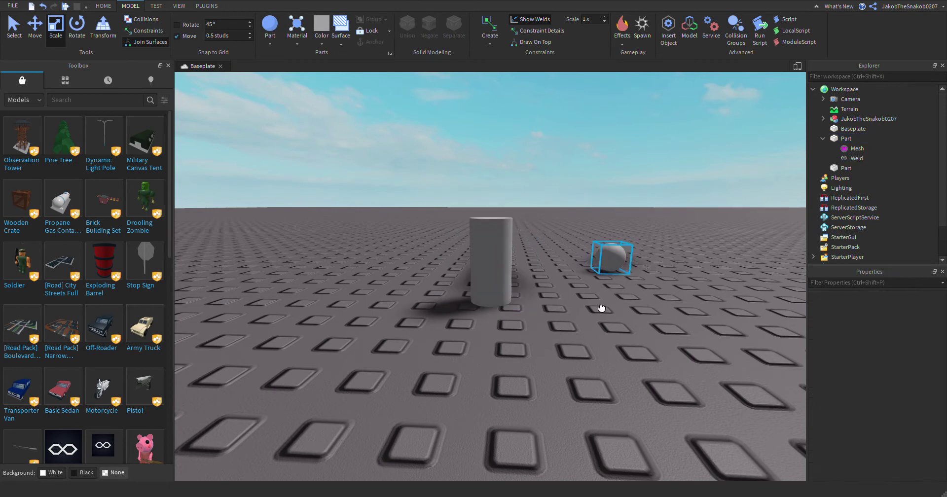
# Step: Place the sphere on top of the upright cylinder, at position 57, 2.5, 17
pyautogui.click(611, 258)
pyautogui.scroll(4, 573, 373)
pyautogui.scroll(1, 572, 374)
pyautogui.moveTo(573, 373); pyautogui.dragTo(468, 312)
pyautogui.scroll(-8, 567, 366)
pyautogui.scroll(5, 567, 363)
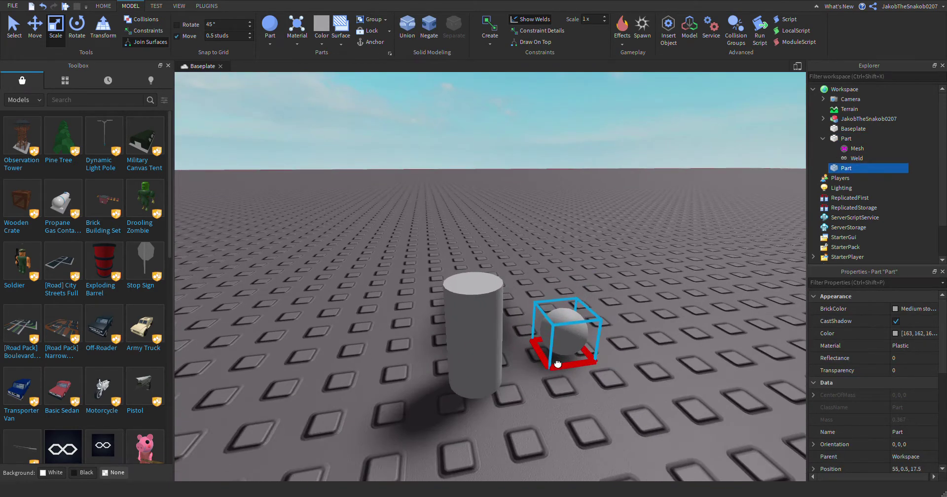
pyautogui.scroll(3, 552, 360)
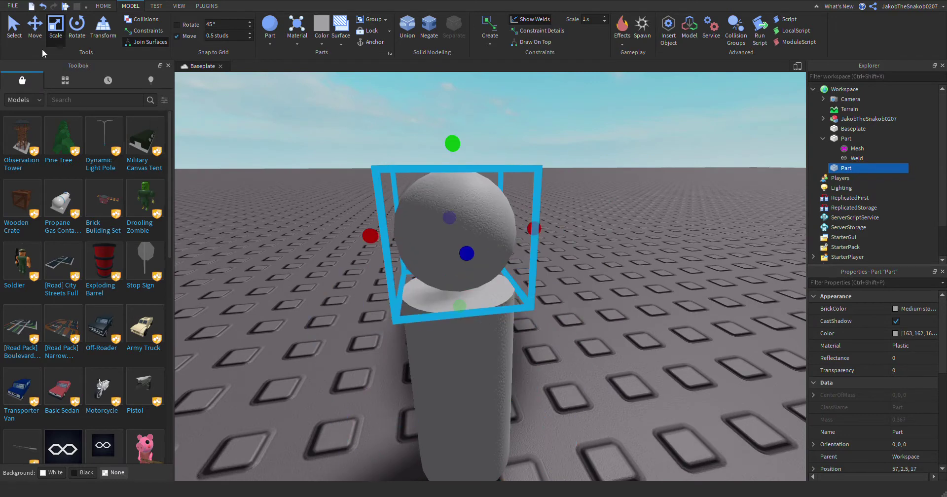
# Step: Lower the sphere 0.5 studs into the cylinder so it forms a rounded top
pyautogui.click(35, 30)
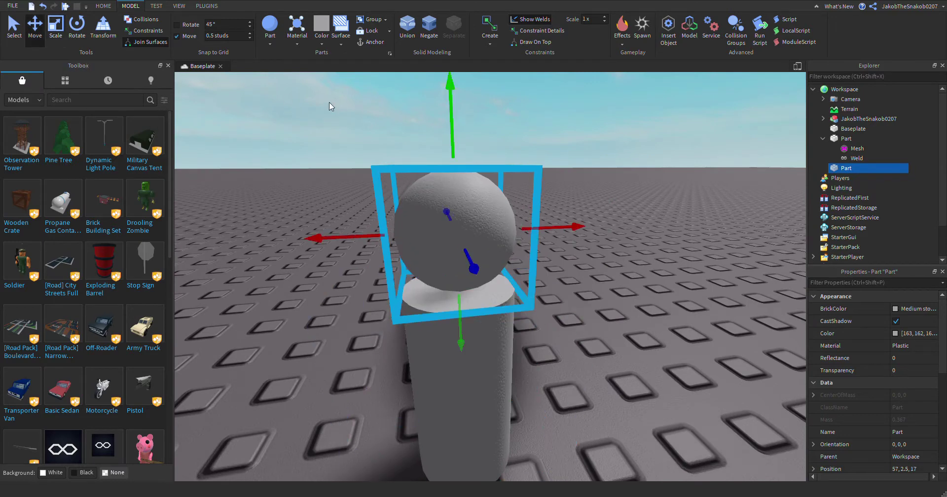
pyautogui.moveTo(452, 148); pyautogui.dragTo(447, 208)
pyautogui.click(585, 228)
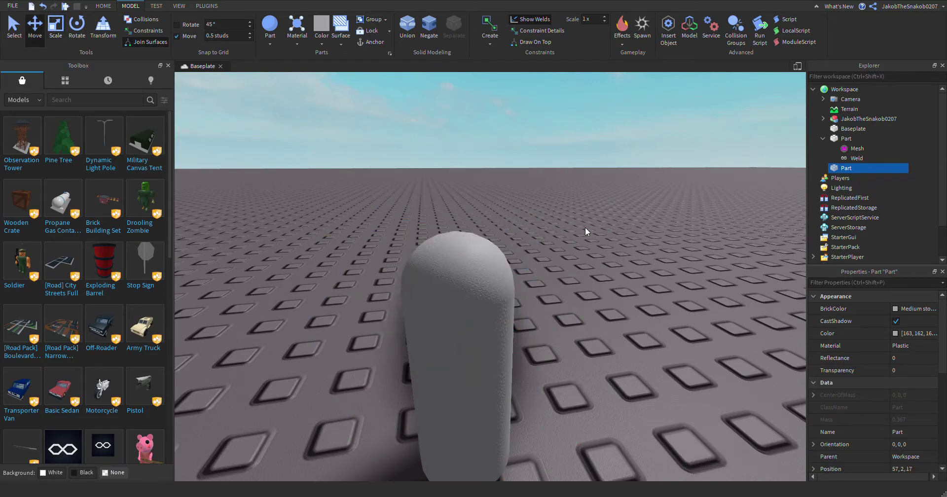
pyautogui.moveTo(585, 227); pyautogui.dragTo(586, 228, button='right')
pyautogui.press('s')
pyautogui.press('w')
pyautogui.moveTo(590, 223); pyautogui.dragTo(367, 443)
pyautogui.press('s')
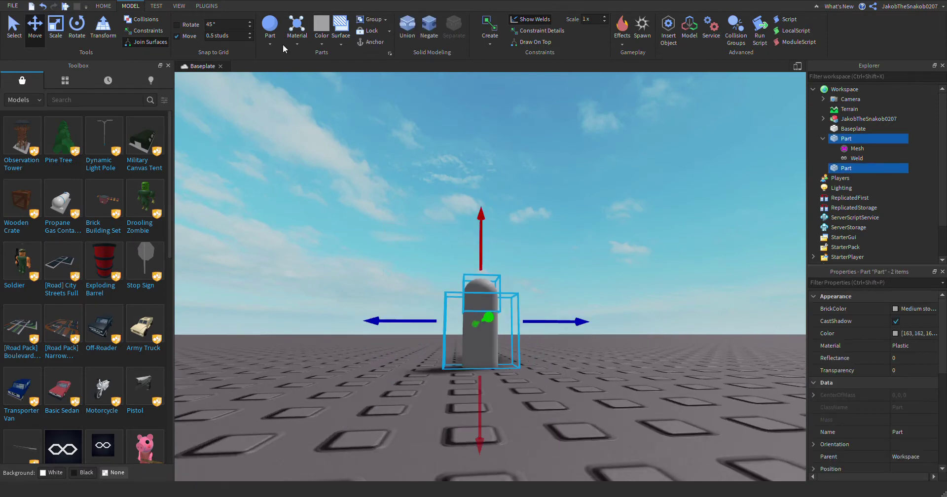
pyautogui.click(457, 114)
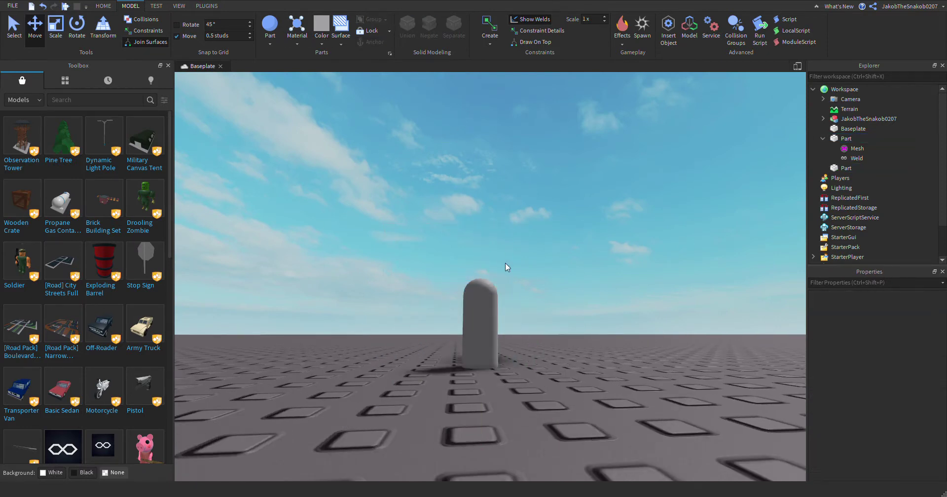
# Step: Move the cylinder alone away from the sphere, to about position 56.5, 1, 25.5
pyautogui.scroll(3, 501, 330)
pyautogui.scroll(-3, 486, 375)
pyautogui.click(481, 368)
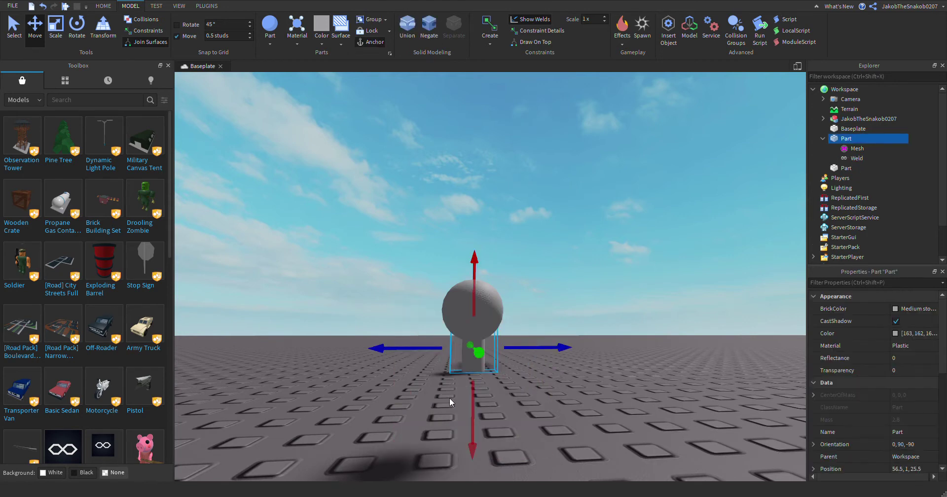
# Step: Undo the cylinder's last move, duplicate the cylinder and place the copy above the original at position 56.5, 3, 17
pyautogui.click(43, 6)
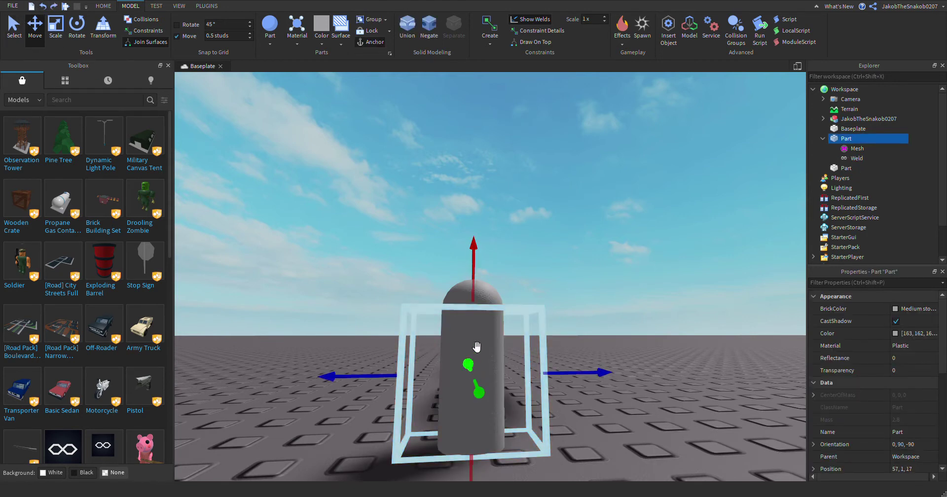
pyautogui.hotkey('ctrl', 'd')
pyautogui.moveTo(477, 309); pyautogui.dragTo(506, 197)
pyautogui.moveTo(568, 259); pyautogui.dragTo(578, 263)
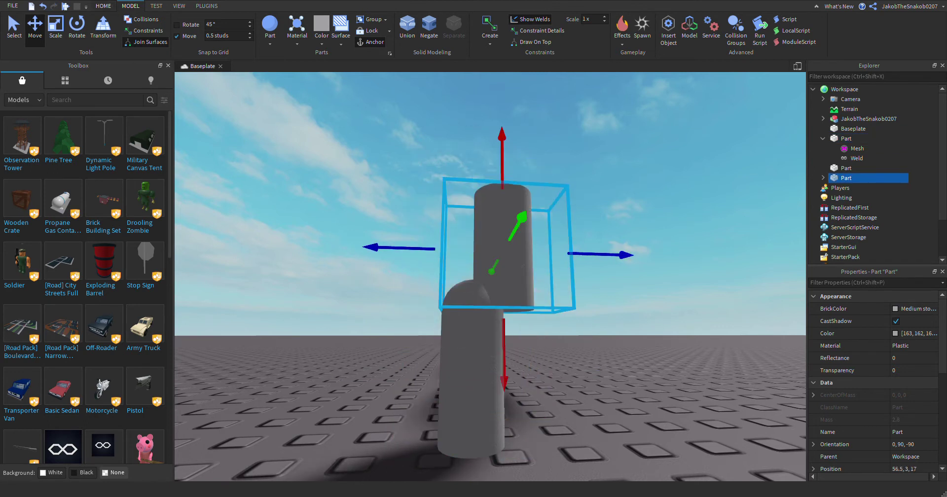
# Step: Tilt the duplicated cylinder 45° with rotation snapping turned on at 45°
pyautogui.click(77, 27)
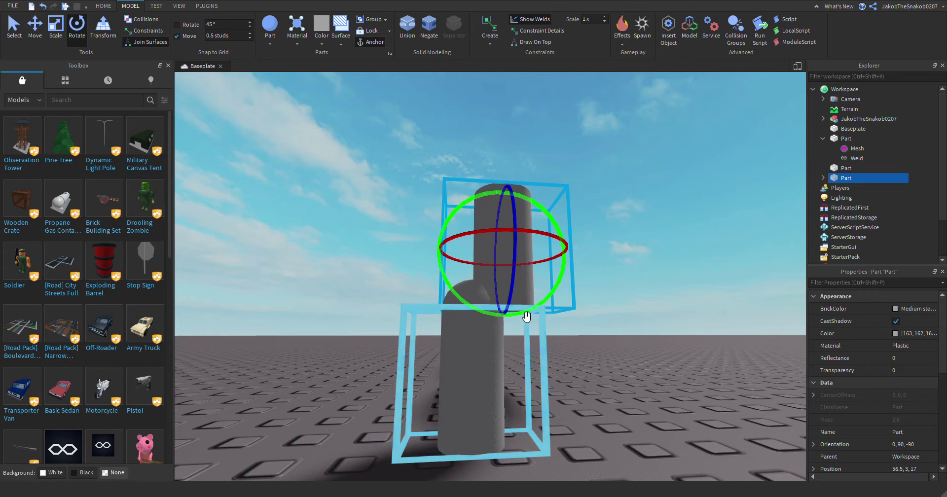
pyautogui.moveTo(526, 316); pyautogui.dragTo(486, 317)
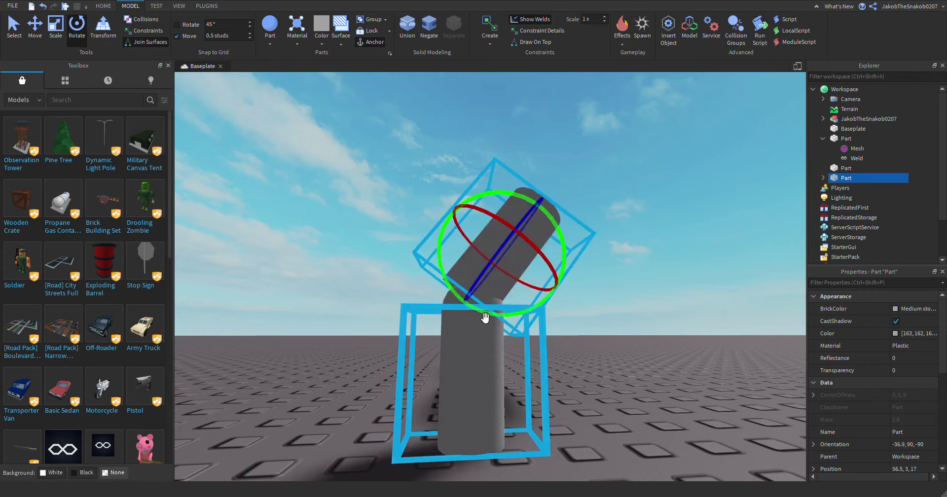
pyautogui.click(46, 5)
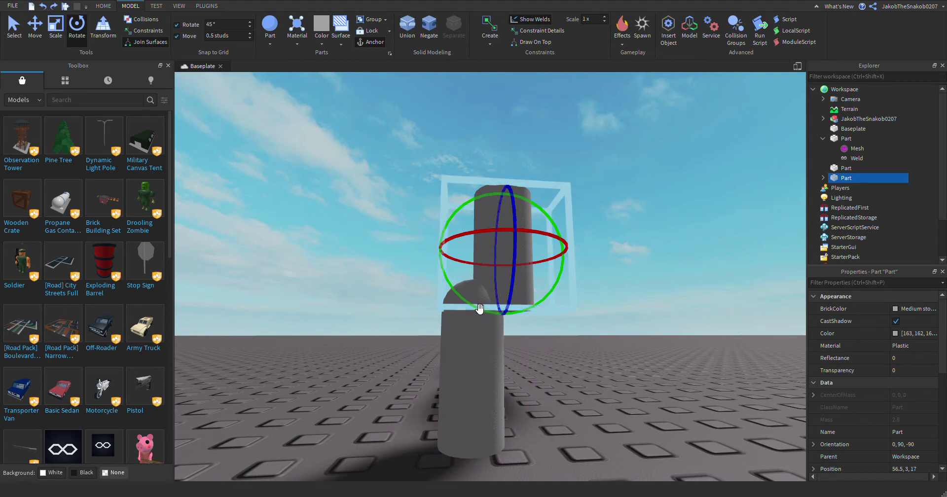
pyautogui.moveTo(459, 306); pyautogui.dragTo(392, 294)
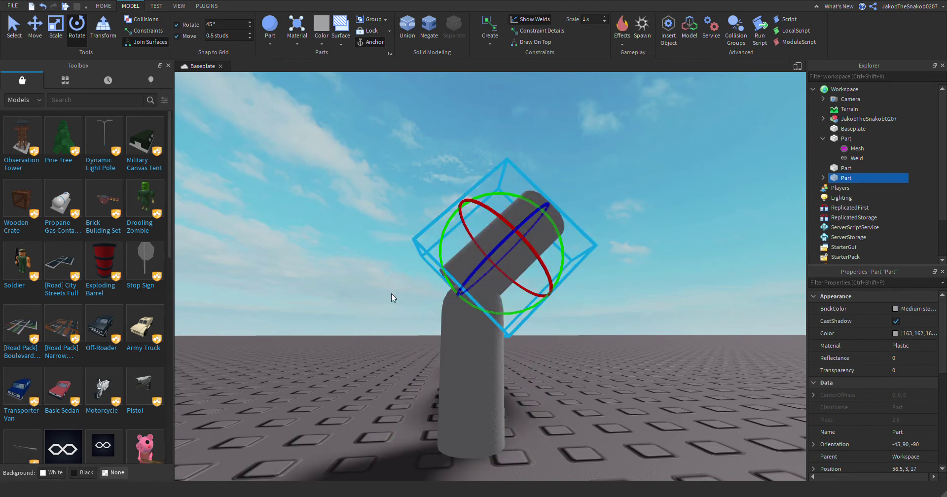
# Step: Turn off move snapping and slide the tilted cylinder onto the rounded top, at position 56.274, 2.689, 17
pyautogui.click(34, 25)
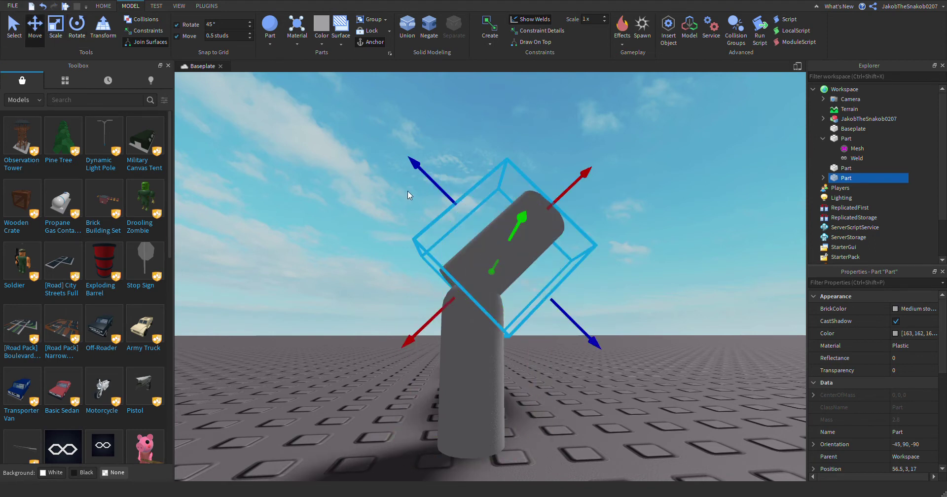
pyautogui.moveTo(450, 203); pyautogui.dragTo(465, 223)
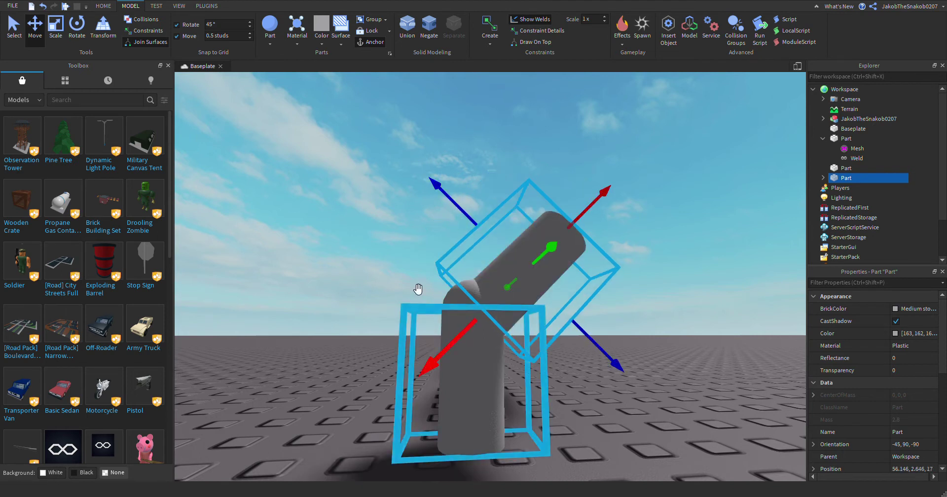
pyautogui.click(177, 35)
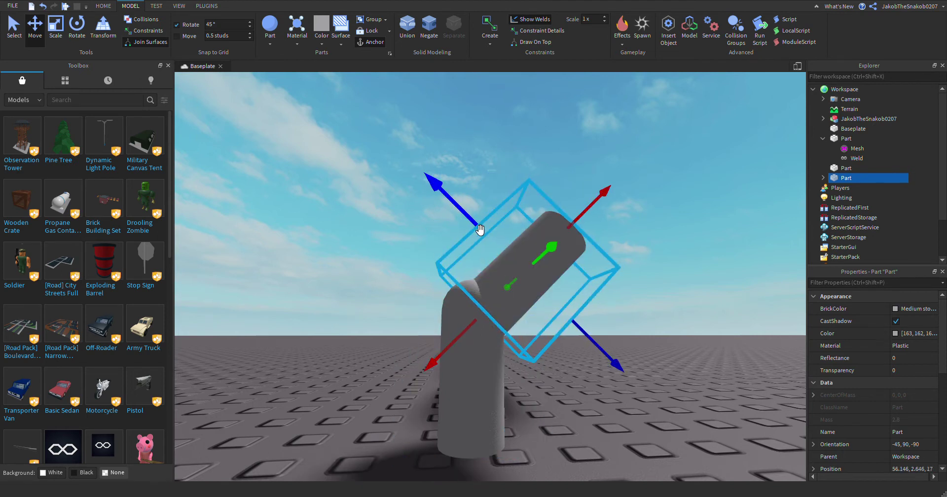
pyautogui.moveTo(479, 226); pyautogui.dragTo(475, 219)
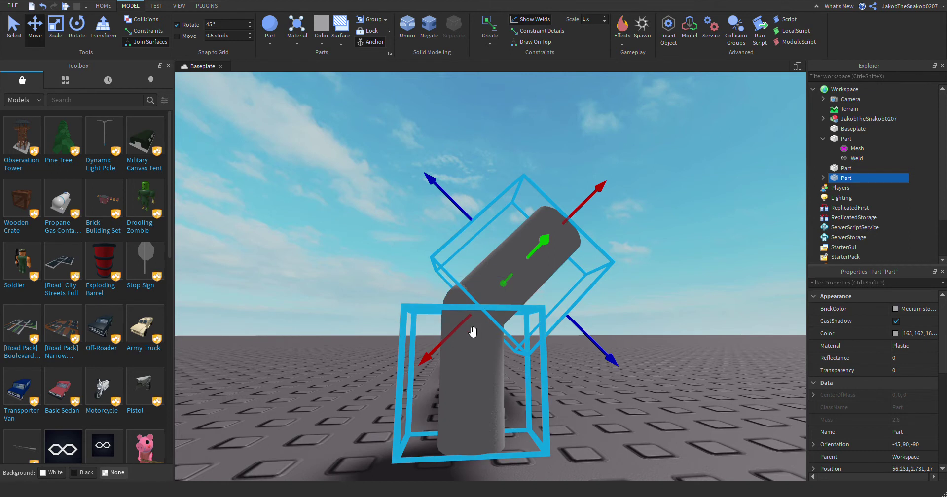
pyautogui.moveTo(472, 327); pyautogui.dragTo(467, 332)
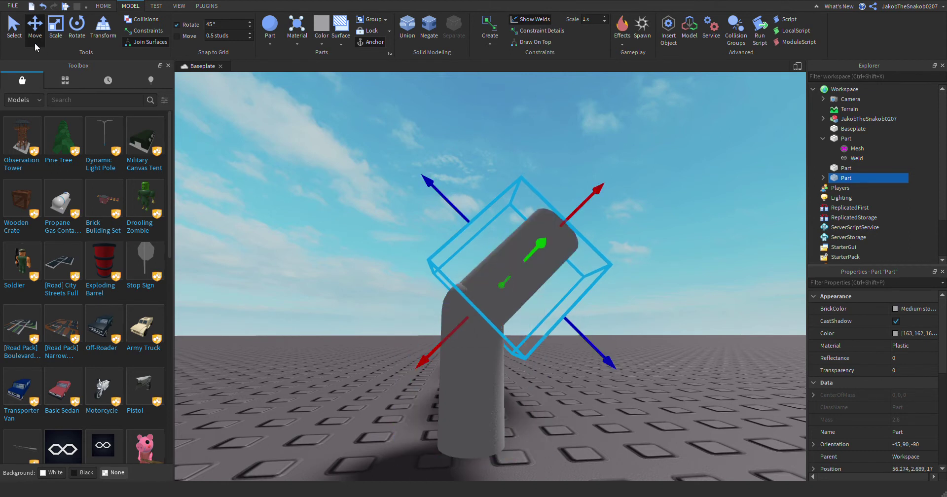
# Step: Rotate the tilted cylinder until it lies horizontally across the rounded top of the upright cylinder
pyautogui.click(76, 27)
pyautogui.moveTo(560, 228); pyautogui.dragTo(457, 316)
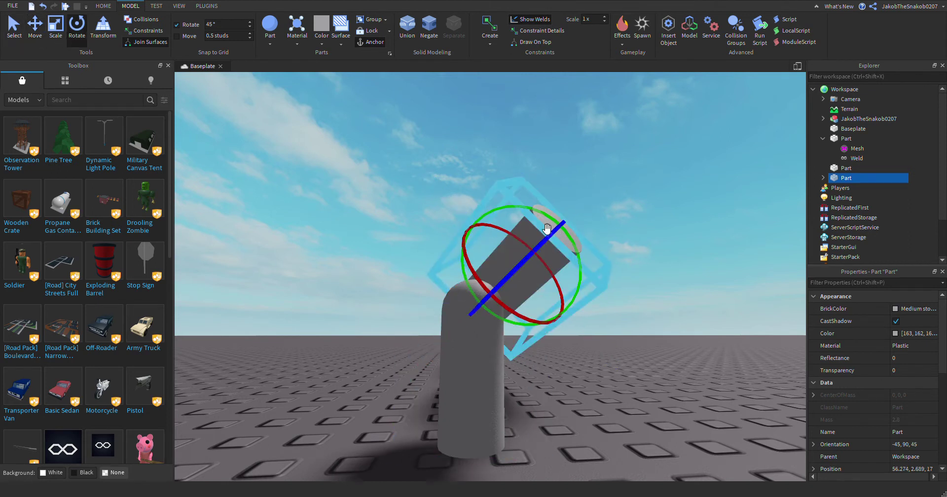
pyautogui.click(43, 6)
pyautogui.scroll(3, 634, 354)
pyautogui.moveTo(630, 351); pyautogui.dragTo(629, 350, button='right')
pyautogui.scroll(-4, 629, 350)
pyautogui.scroll(4, 629, 351)
pyautogui.moveTo(478, 212); pyautogui.dragTo(484, 216)
# Step: Lower the horizontal cylinder 0.5 studs and shift it sideways, to about position 56.274, 2.189, 16.5
pyautogui.click(35, 26)
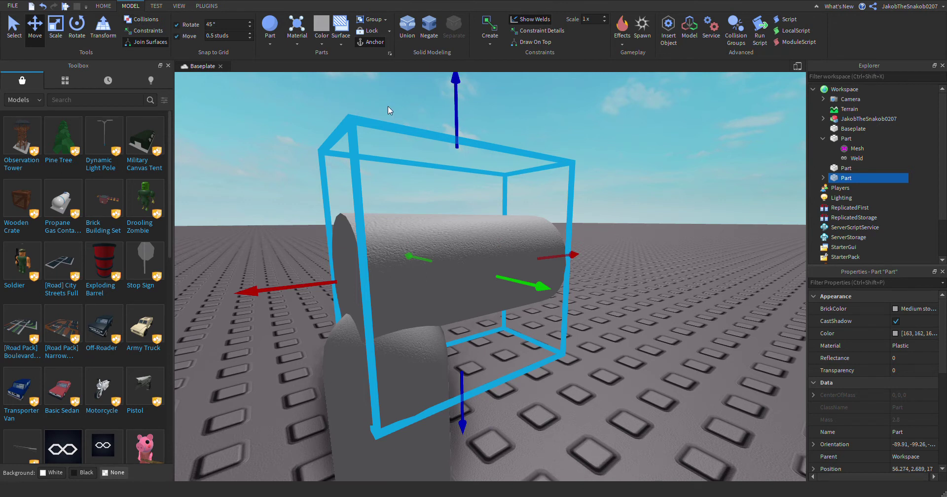
pyautogui.moveTo(388, 105); pyautogui.dragTo(474, 188, button='middle')
pyautogui.moveTo(476, 202); pyautogui.dragTo(476, 201)
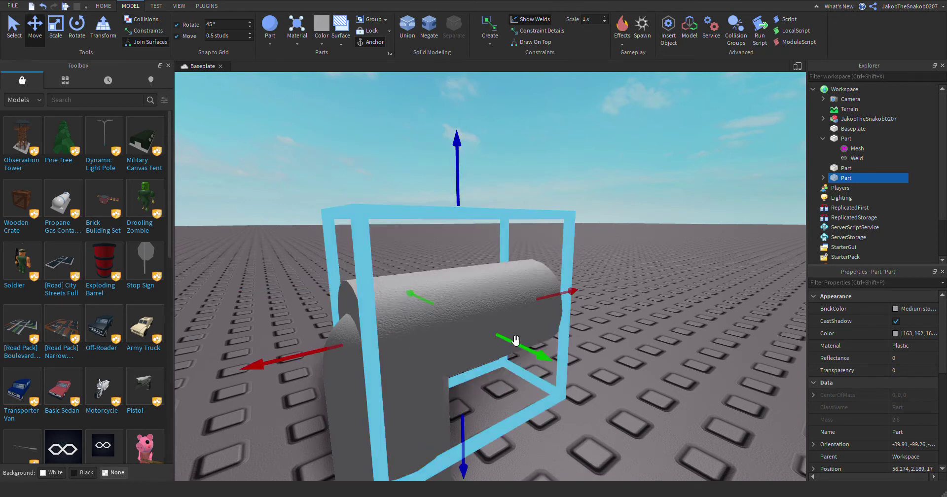
pyautogui.moveTo(532, 355); pyautogui.dragTo(561, 375)
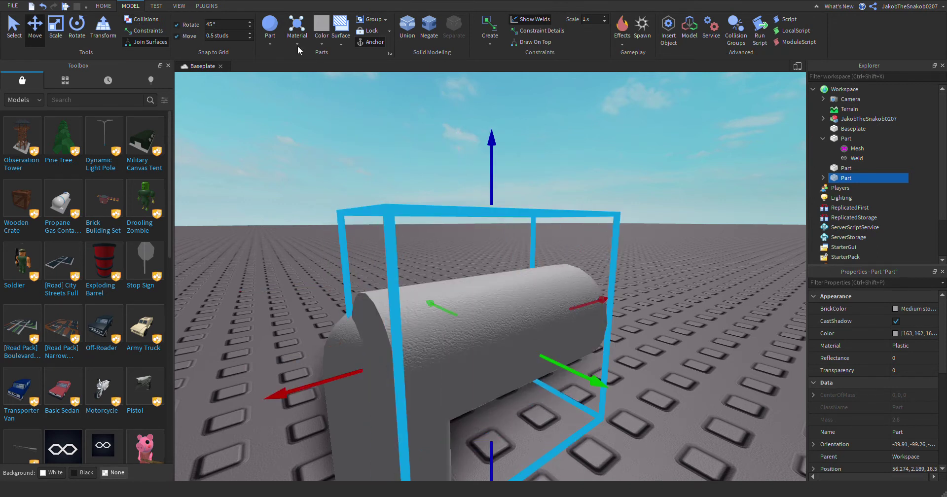
# Step: Nudge the horizontal cylinder without move snapping until its end lines up with the sphere, at about X 56.164 and Y 1.969
pyautogui.click(179, 36)
pyautogui.moveTo(639, 361); pyautogui.dragTo(617, 359, button='right')
pyautogui.moveTo(616, 362); pyautogui.dragTo(566, 371)
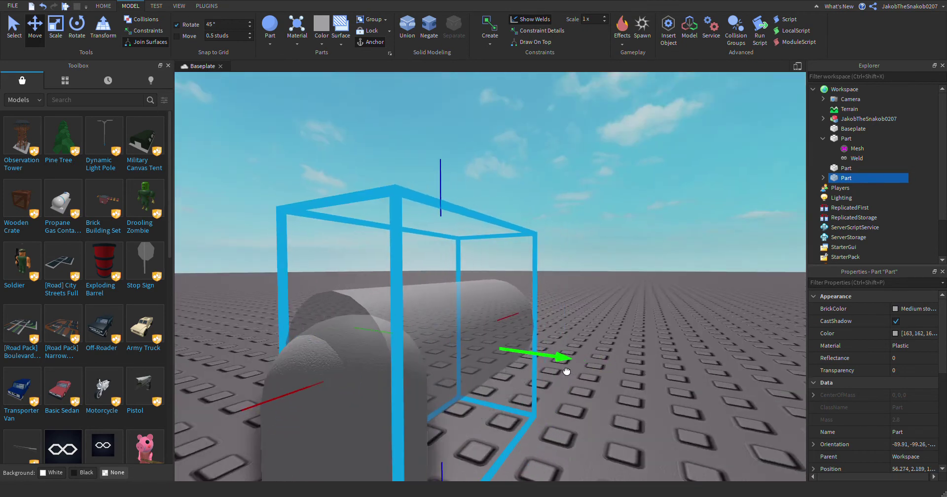
pyautogui.moveTo(441, 203); pyautogui.dragTo(440, 234)
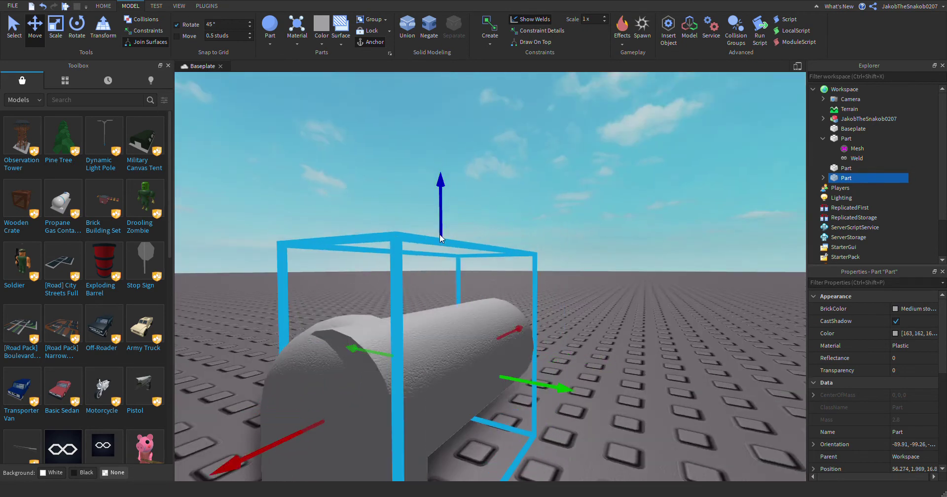
pyautogui.moveTo(561, 387); pyautogui.dragTo(527, 397)
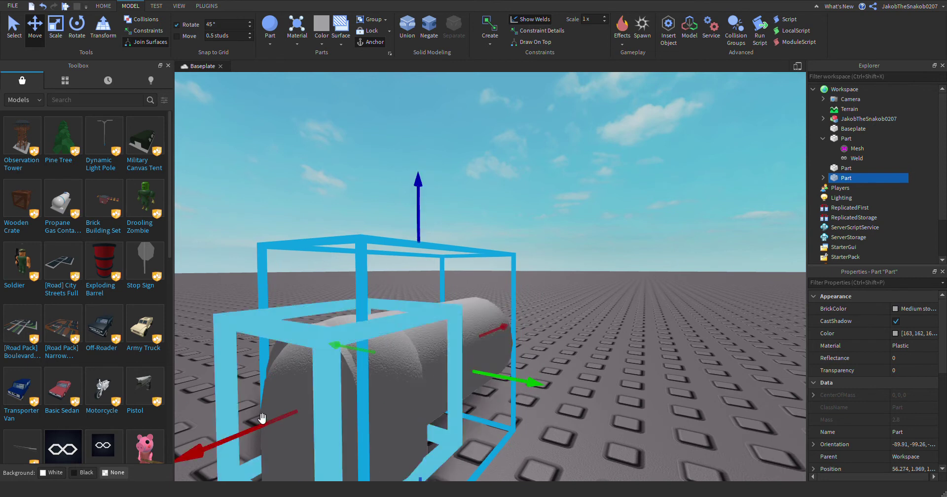
pyautogui.moveTo(262, 419); pyautogui.dragTo(301, 427)
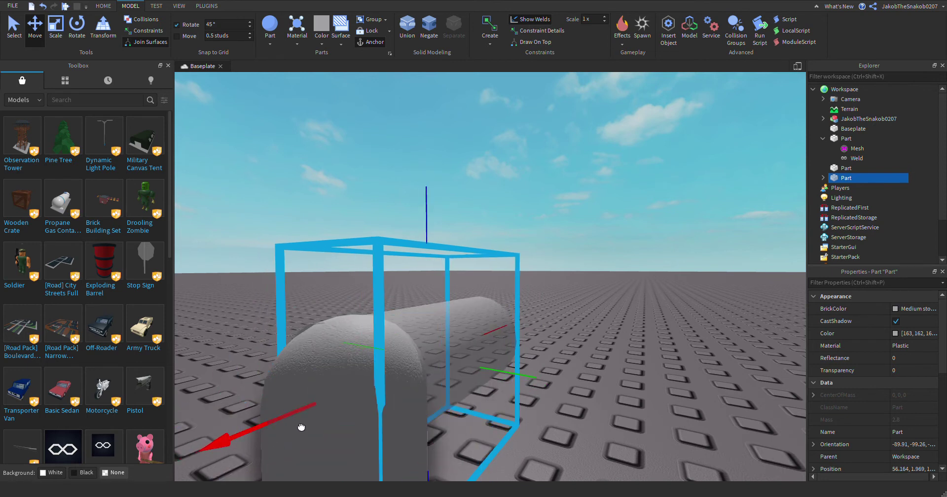
pyautogui.moveTo(523, 385); pyautogui.dragTo(529, 383)
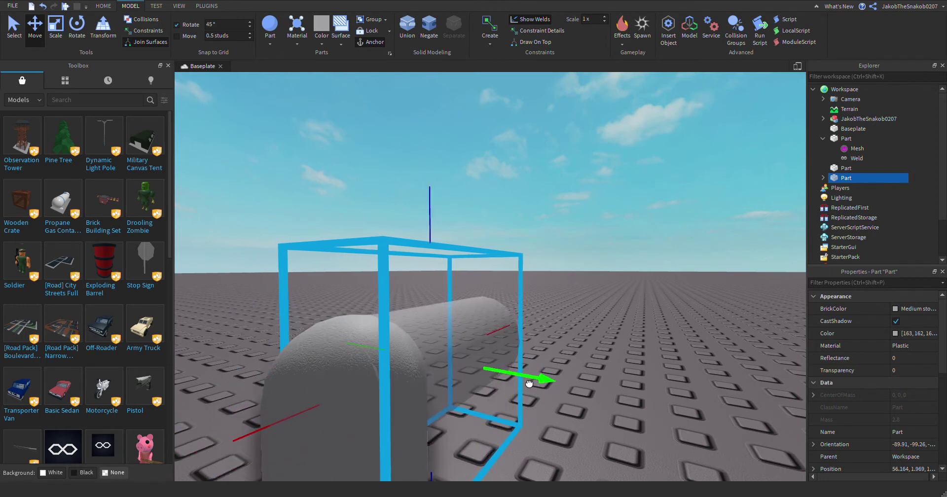
# Step: Scale down the horizontal cylinder's height so its thickness comes closer to that of the upright cylinder
pyautogui.press('f')
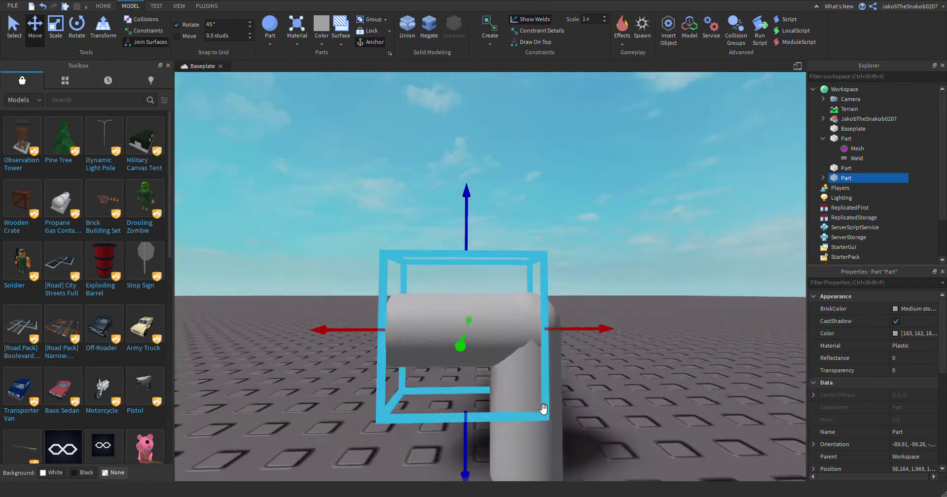
pyautogui.moveTo(543, 409); pyautogui.dragTo(543, 410, button='right')
pyautogui.click(56, 32)
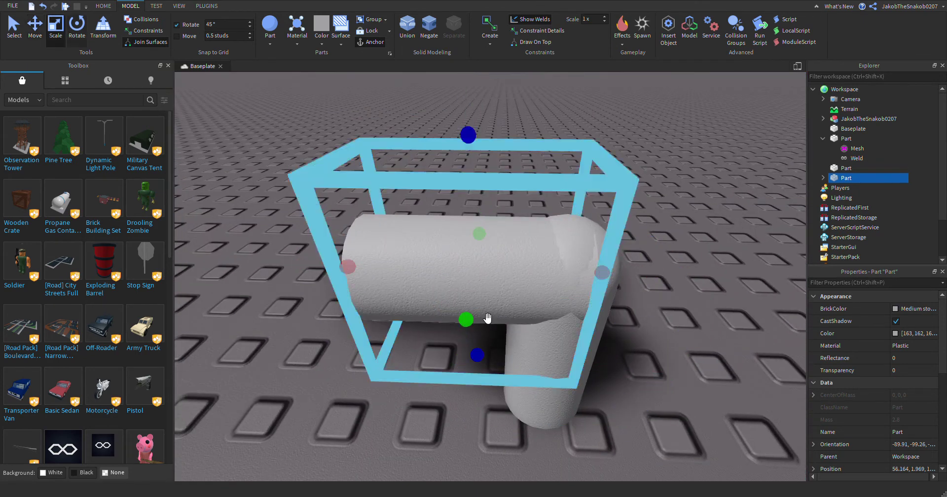
pyautogui.click(473, 327)
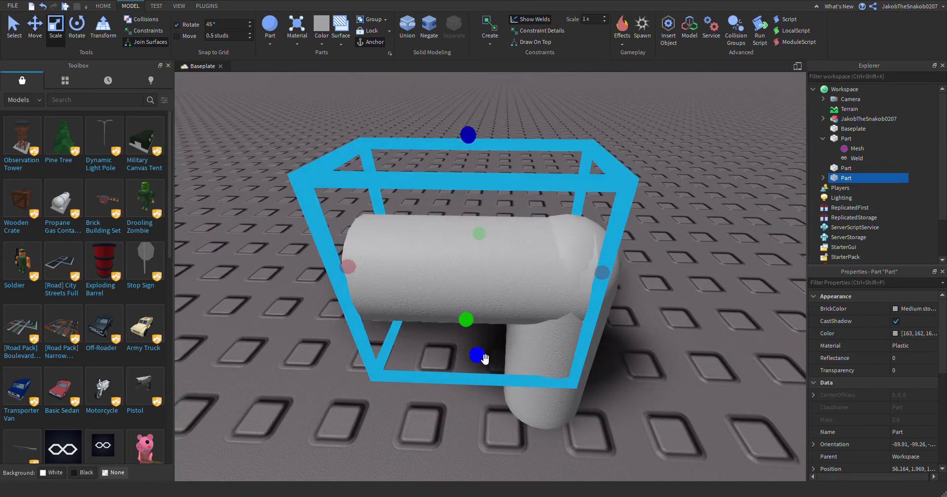
pyautogui.moveTo(485, 359); pyautogui.dragTo(497, 327)
pyautogui.click(495, 326)
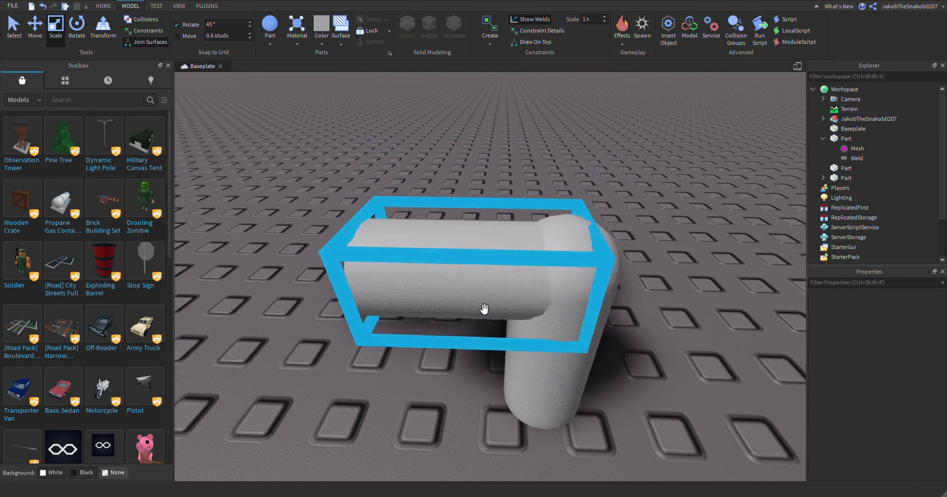
# Step: Shorten the horizontal cylinder at the sphere end and slightly enlarge its cross-section so it blends with the sphere
pyautogui.click(484, 308)
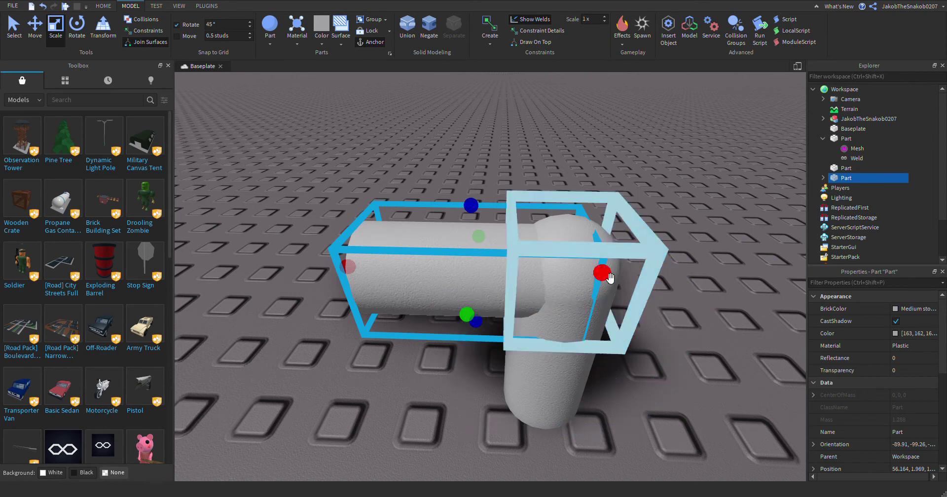
pyautogui.moveTo(610, 277); pyautogui.dragTo(633, 330)
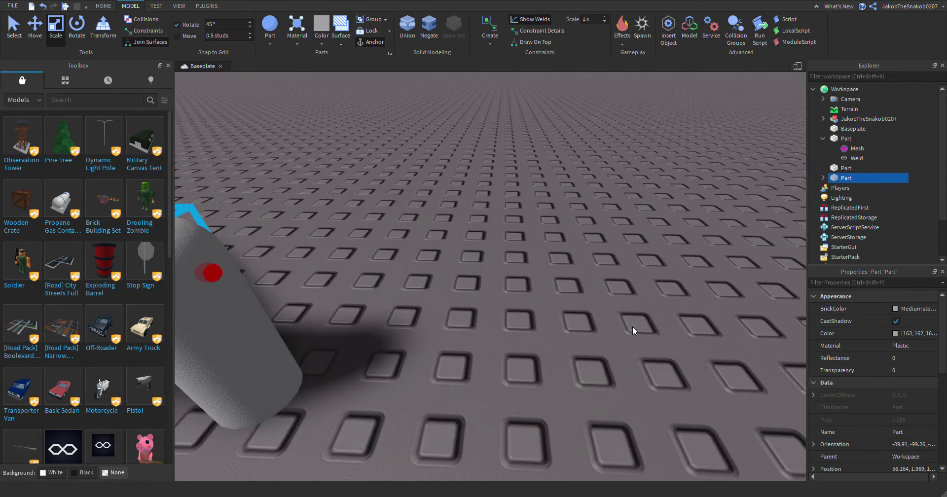
pyautogui.moveTo(496, 259); pyautogui.dragTo(500, 265, button='right')
pyautogui.moveTo(583, 260)
pyautogui.mouseDown()
pyautogui.moveTo(609, 271)
pyautogui.moveTo(586, 262)
pyautogui.moveTo(574, 270)
pyautogui.mouseUp()
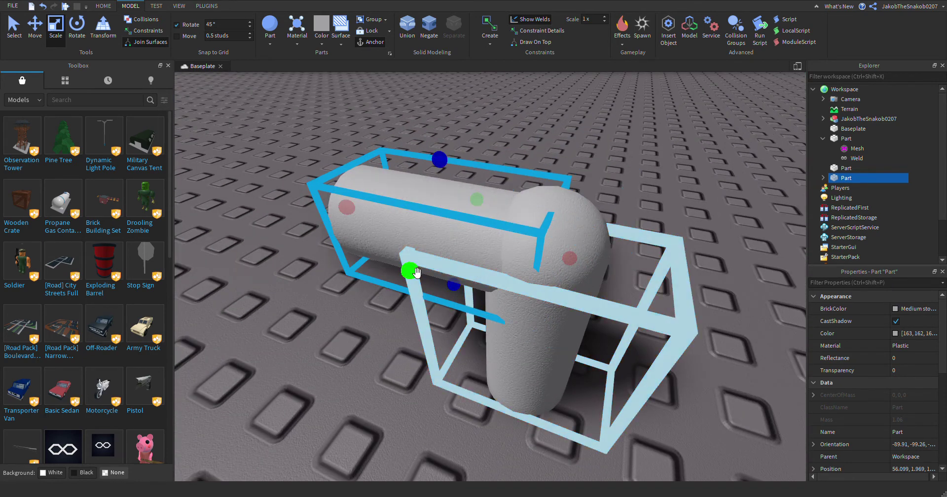
pyautogui.moveTo(416, 273); pyautogui.dragTo(416, 274)
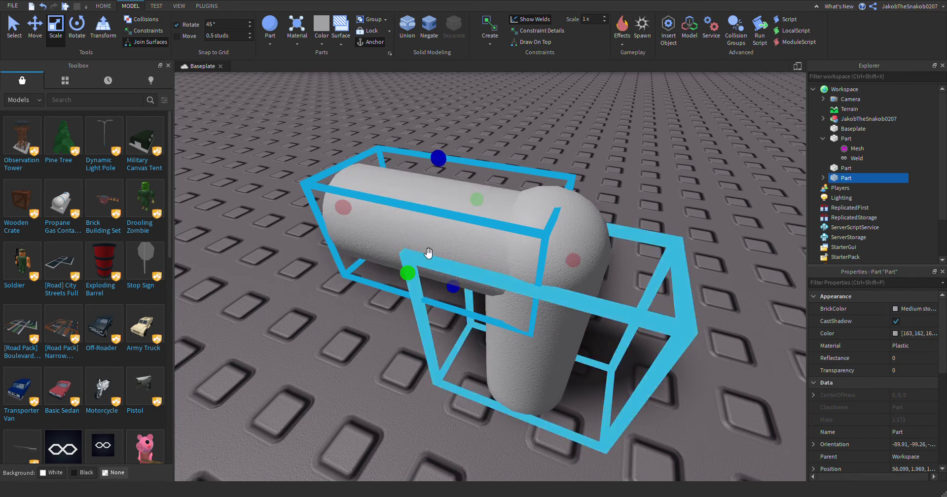
pyautogui.moveTo(439, 159); pyautogui.dragTo(442, 158)
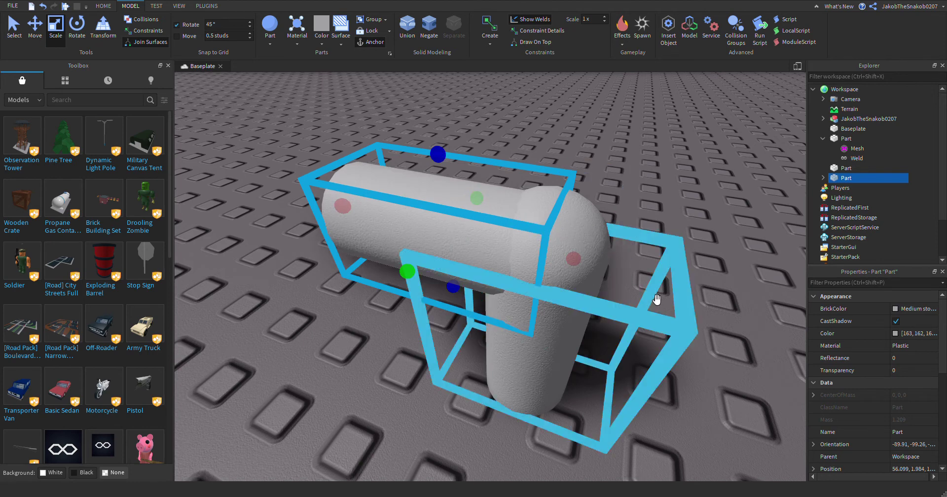
# Step: Examine the elbow joint between the horizontal cylinder, the sphere and the upright cylinder from the side
pyautogui.press('a')
pyautogui.press('d')
pyautogui.click(667, 261)
pyautogui.moveTo(667, 261); pyautogui.dragTo(667, 261, button='right')
pyautogui.press('d')
pyautogui.scroll(-5, 670, 267)
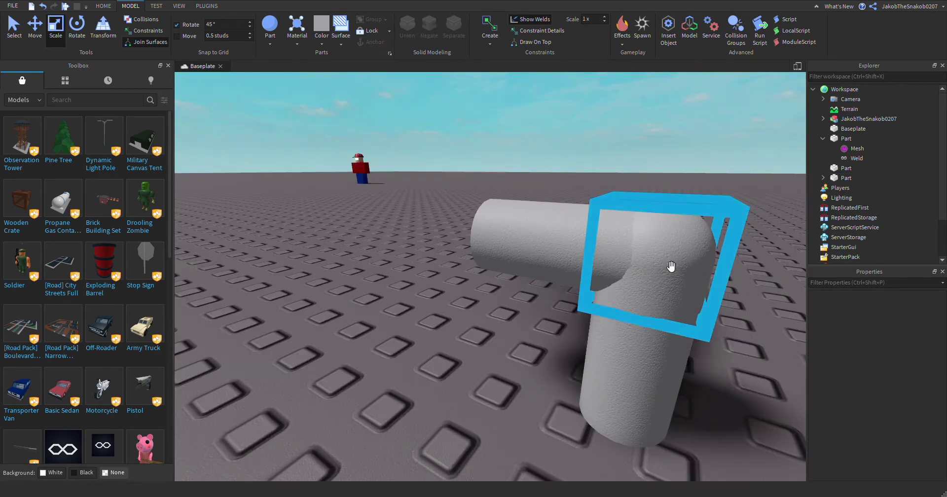
pyautogui.click(649, 412)
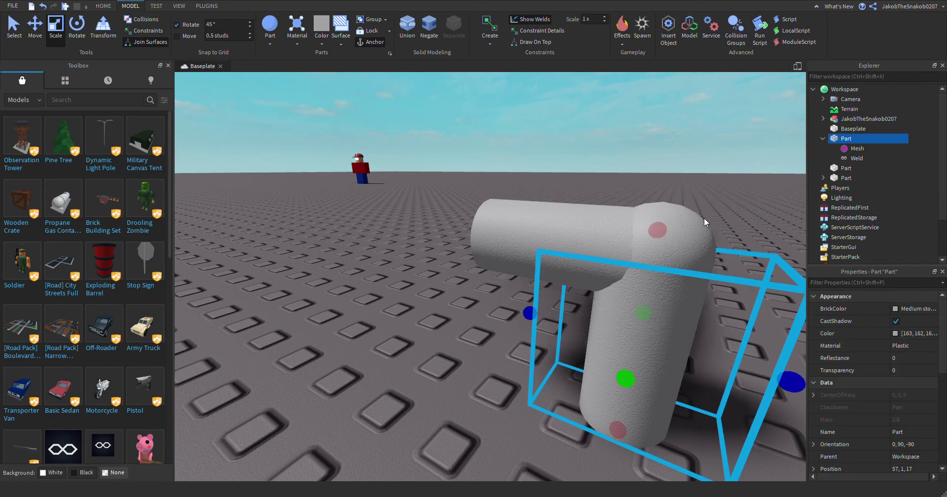
pyautogui.click(739, 176)
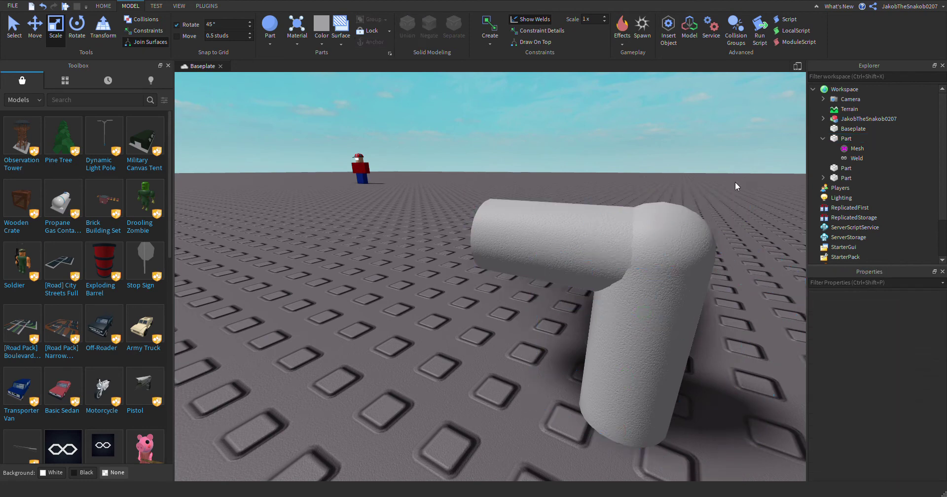
# Step: Select both cylinders and the sphere and set their material to Metal
pyautogui.press('d')
pyautogui.moveTo(701, 216); pyautogui.dragTo(701, 216, button='right')
pyautogui.press('w')
pyautogui.scroll(-4, 700, 216)
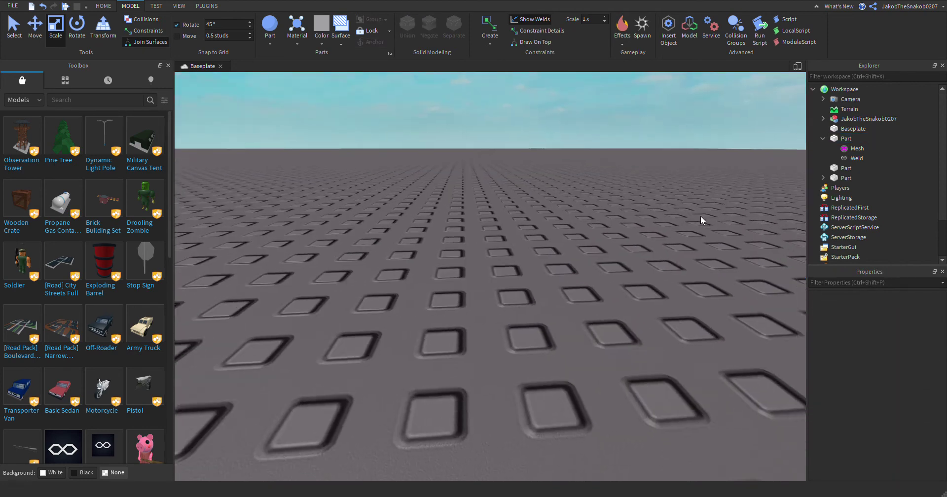
pyautogui.moveTo(687, 191); pyautogui.dragTo(277, 433)
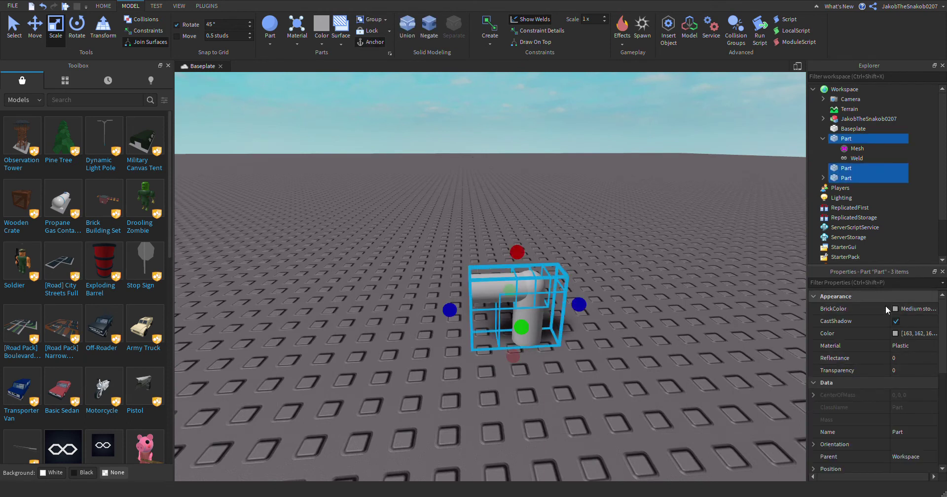
pyautogui.click(884, 347)
pyautogui.press('m')
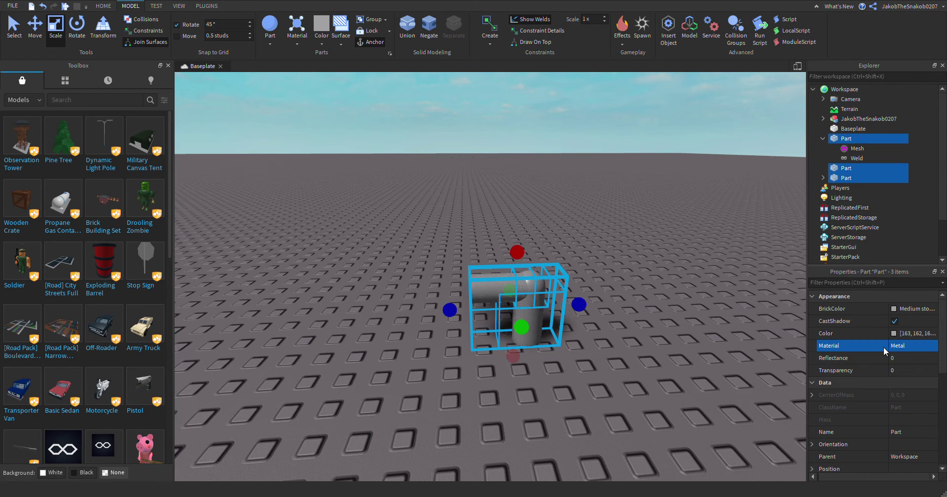
# Step: Enlarge the horizontal cylinder's height slightly upward to reduce the visible seam where it meets the sphere
pyautogui.click(643, 381)
pyautogui.scroll(1, 644, 381)
pyautogui.scroll(5, 417, 296)
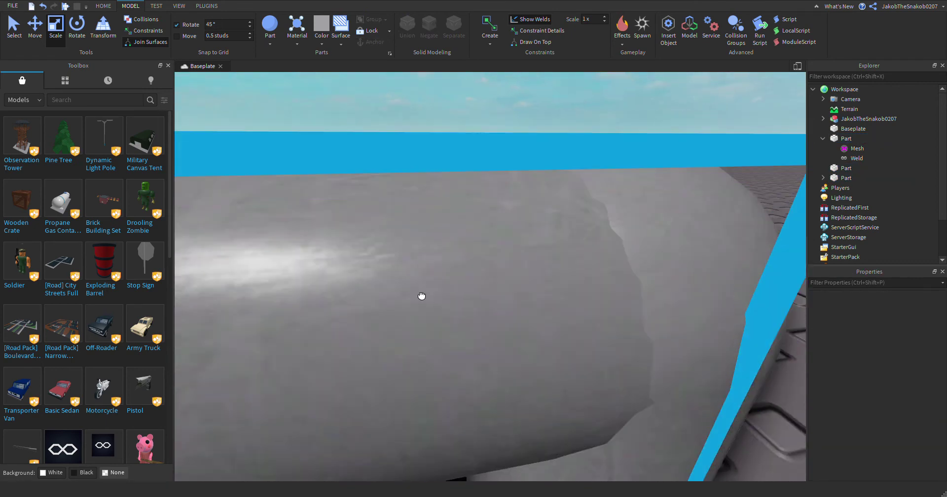
pyautogui.click(422, 296)
pyautogui.scroll(-5, 427, 295)
pyautogui.moveTo(459, 244); pyautogui.dragTo(463, 234)
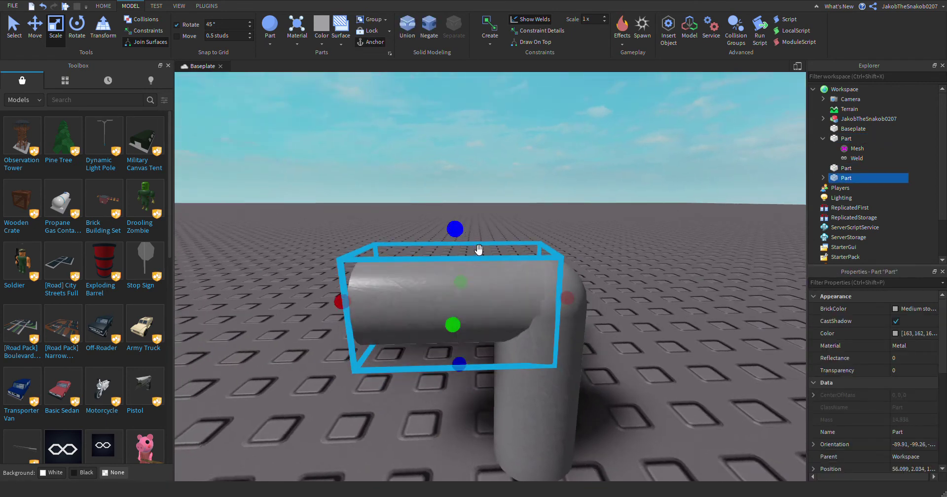
# Step: Fine-tune the horizontal cylinder's cross-section, lowering its upper side slightly so its surface blends with the sphere
pyautogui.click(651, 266)
pyautogui.press('d')
pyautogui.moveTo(652, 266)
pyautogui.mouseDown(button='right')
pyautogui.moveTo(634, 271)
pyautogui.moveTo(648, 265)
pyautogui.mouseUp(button='right')
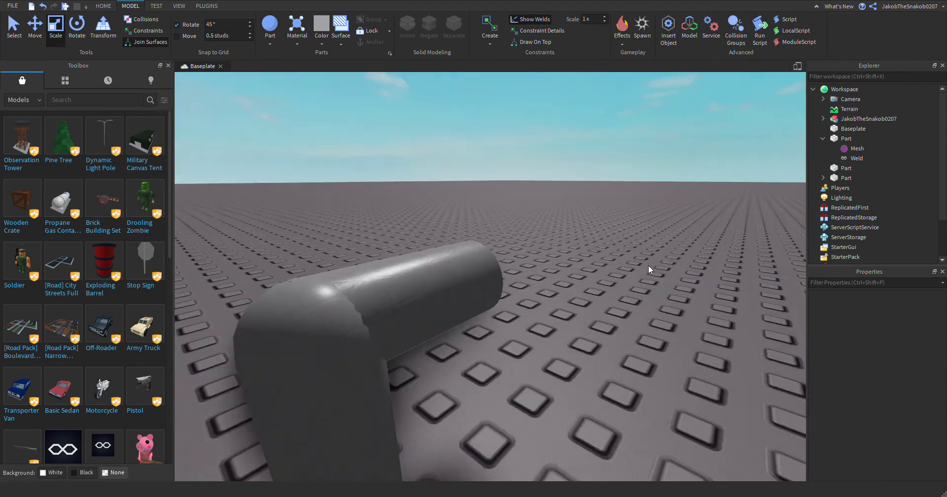
pyautogui.click(454, 330)
pyautogui.moveTo(453, 331); pyautogui.dragTo(455, 331)
pyautogui.moveTo(399, 238); pyautogui.dragTo(400, 244)
pyautogui.click(599, 398)
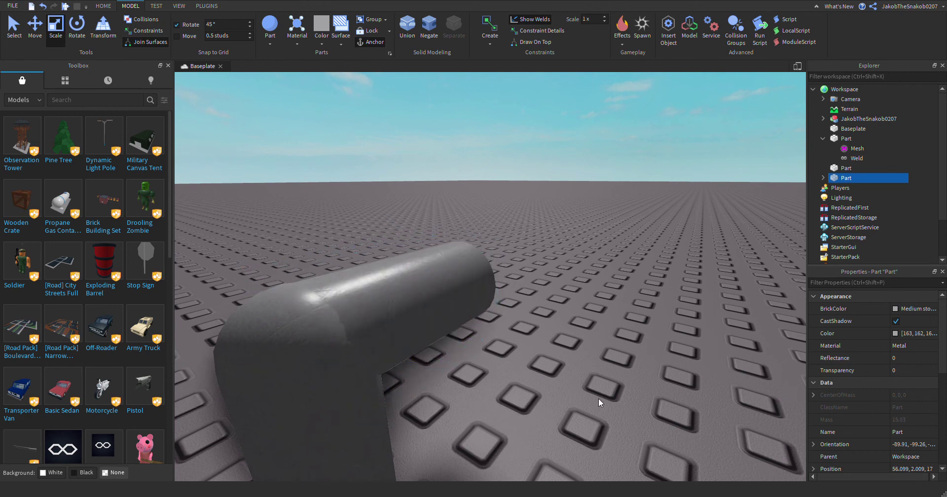
# Step: Examine the metal pipe elbow from the side and from farther away, and check which three parts it consists of
pyautogui.moveTo(599, 399); pyautogui.dragTo(599, 398, button='right')
pyautogui.press('d')
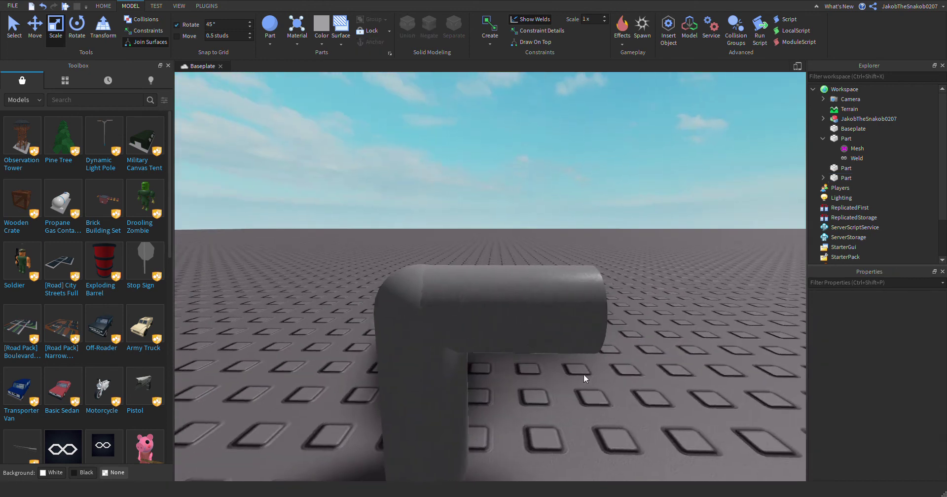
pyautogui.press('a')
pyautogui.press('d')
pyautogui.press('s')
pyautogui.click(822, 139)
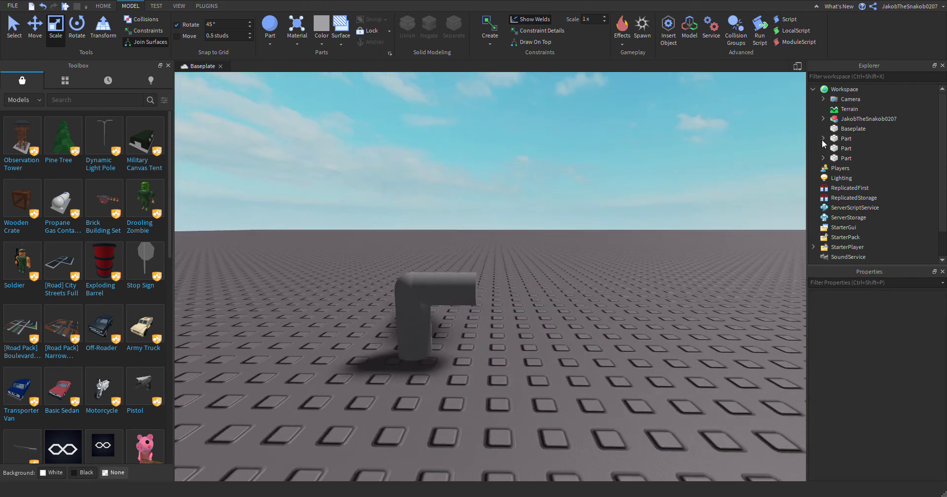
pyautogui.moveTo(605, 202); pyautogui.dragTo(261, 452)
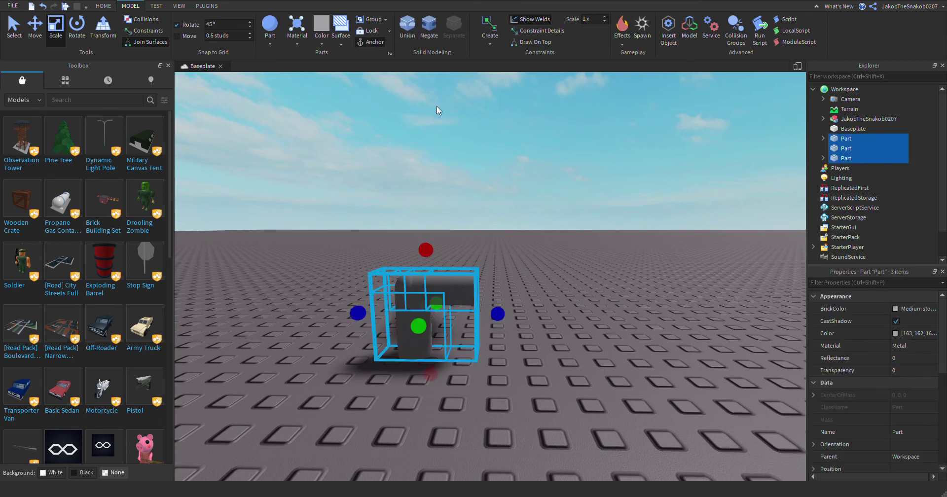
pyautogui.click(472, 128)
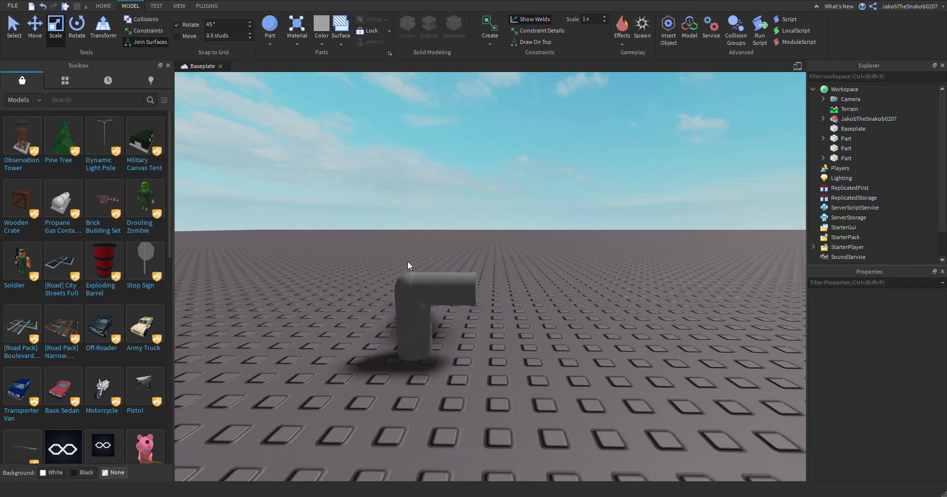
# Step: Try a duplicate of the joint sphere at the free end of the horizontal cylinder and delete the copy
pyautogui.click(407, 286)
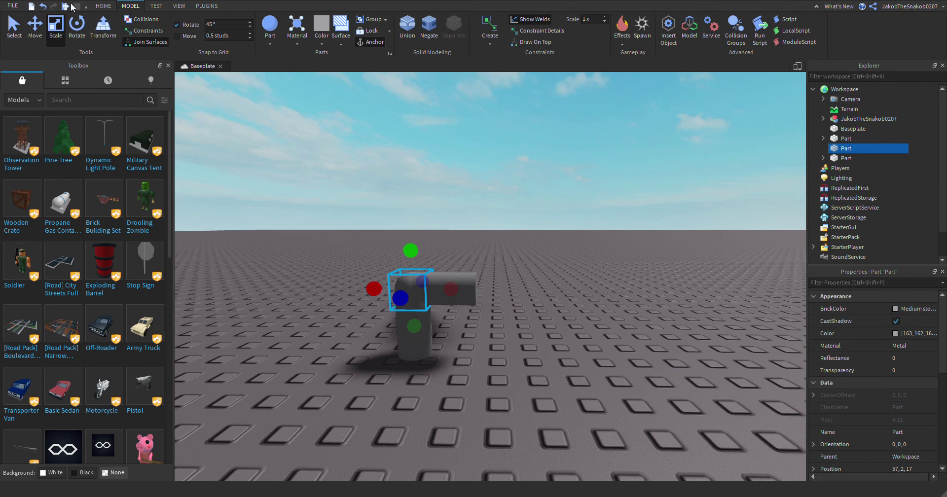
pyautogui.click(38, 43)
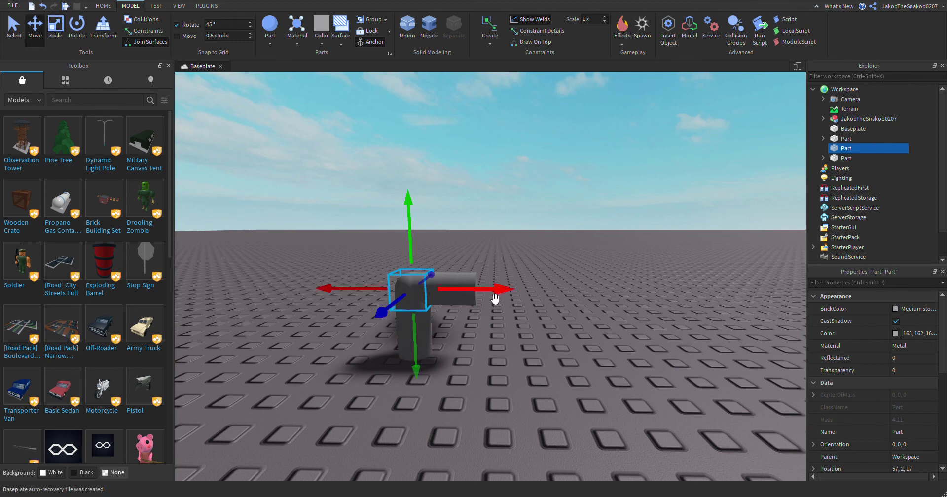
pyautogui.hotkey('ctrl', 'd')
pyautogui.moveTo(491, 298); pyautogui.dragTo(552, 299)
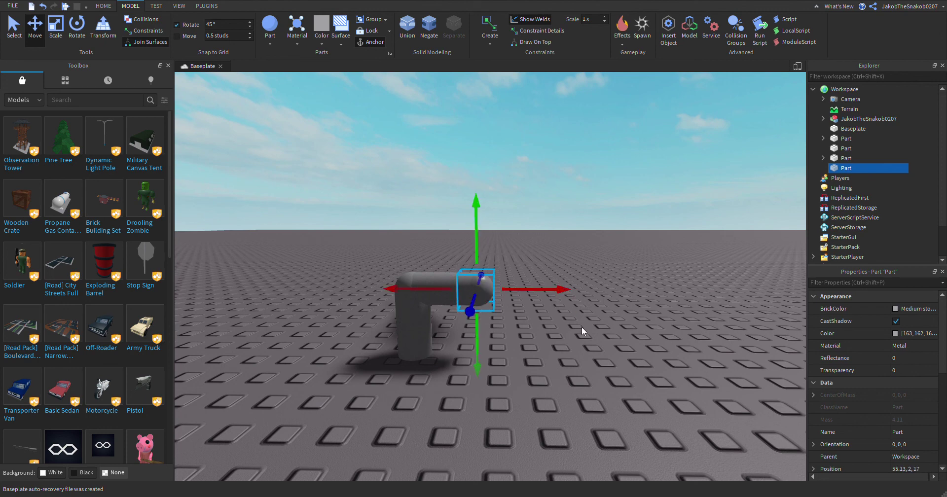
pyautogui.press('Delete')
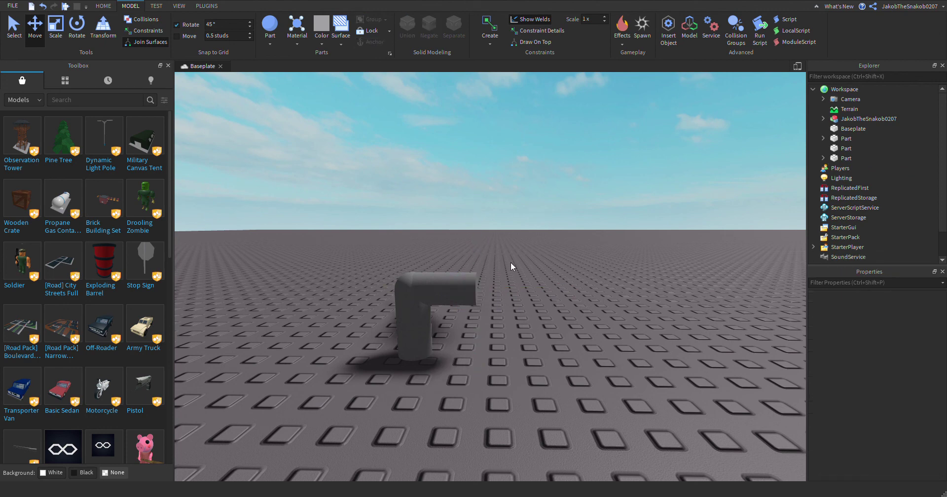